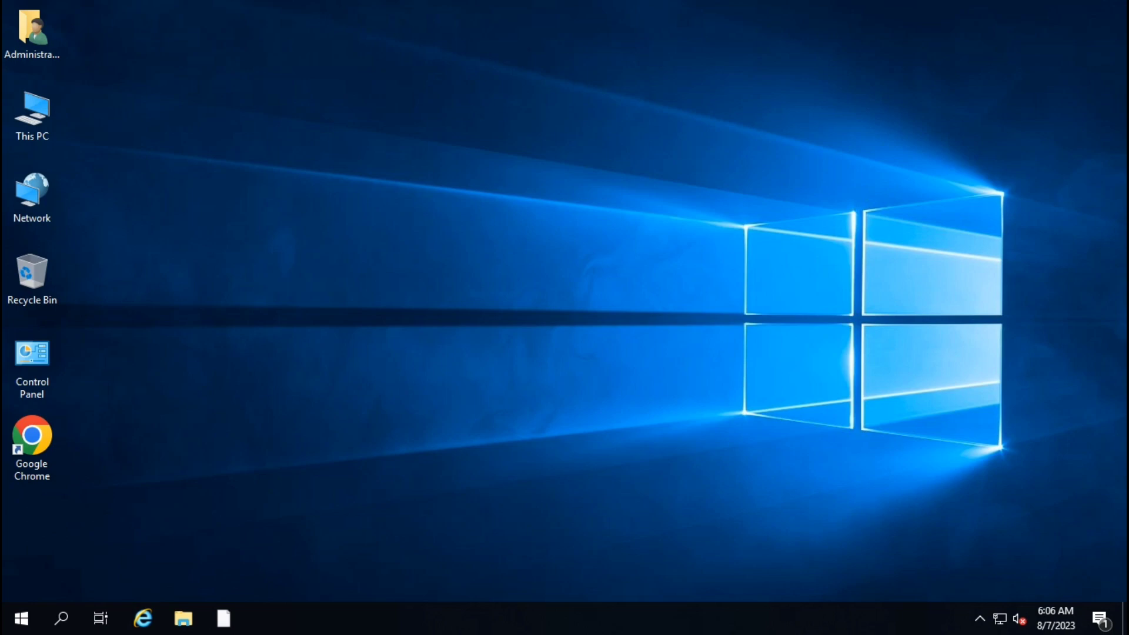
Refresh the desktop twice from its right-click menu.
right_click(468, 187)
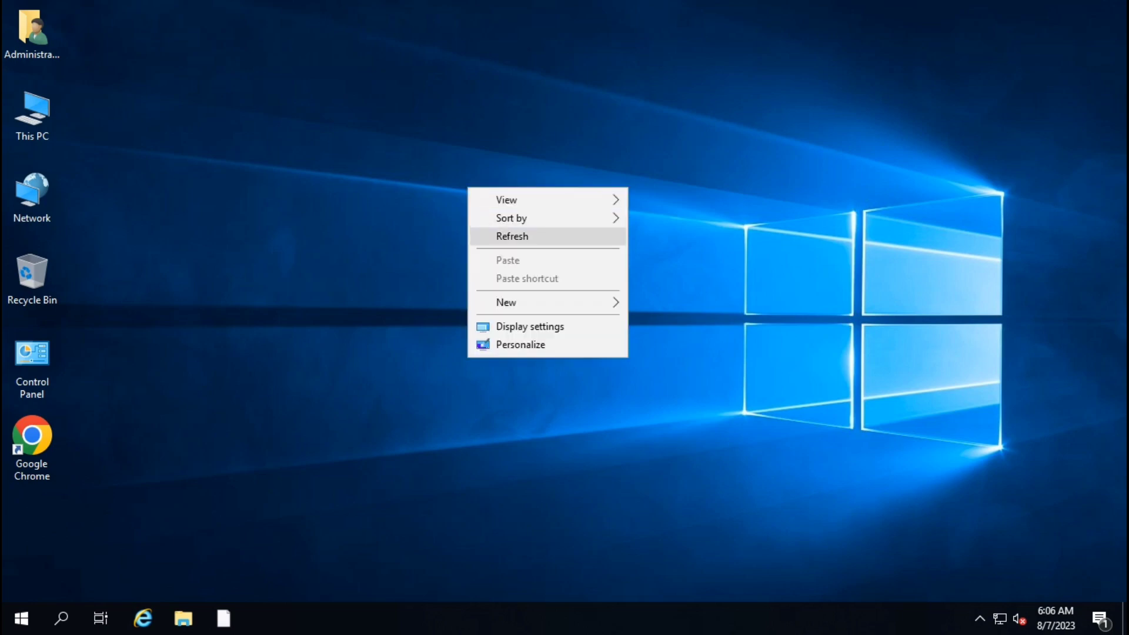
click(507, 234)
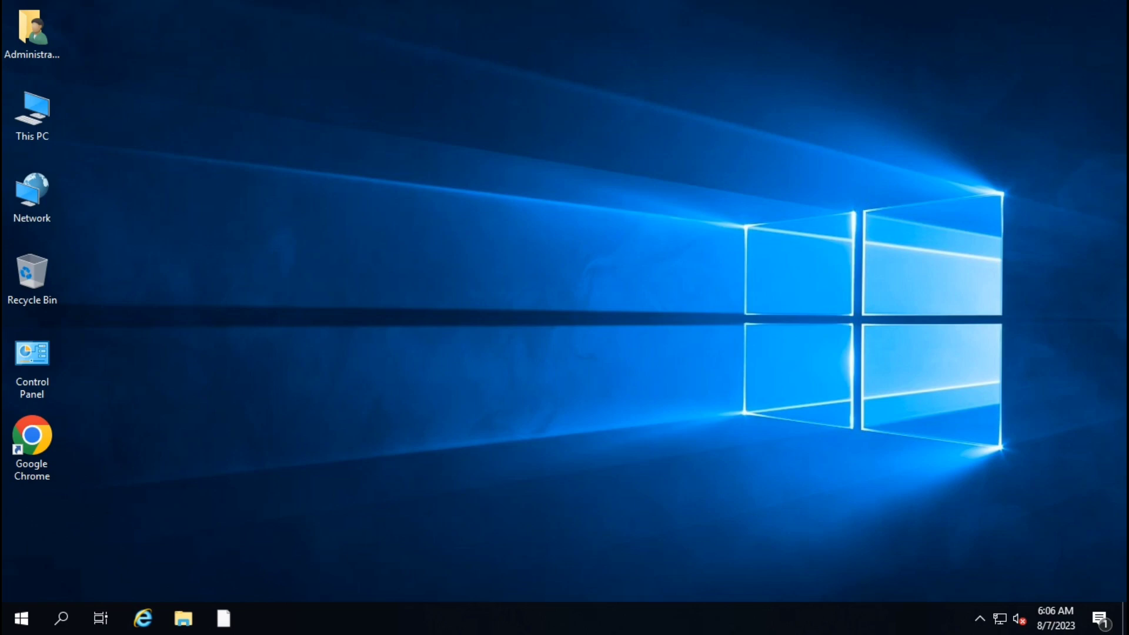
right_click(377, 200)
click(411, 249)
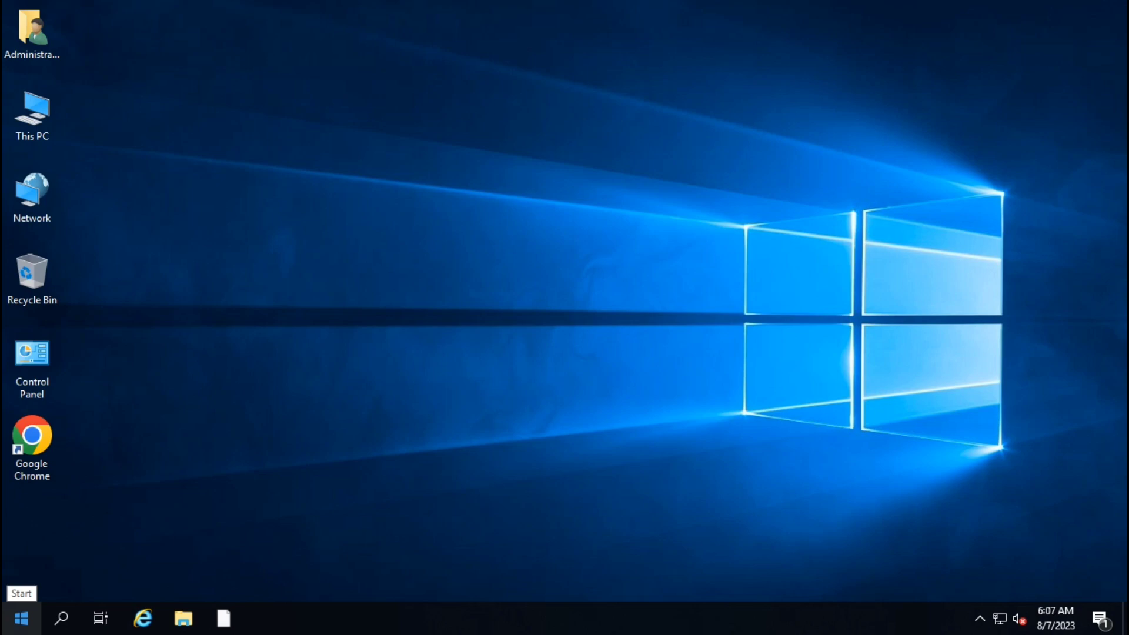
Launch Server Manager from Start and open the Add Roles and Features Wizard.
click(21, 618)
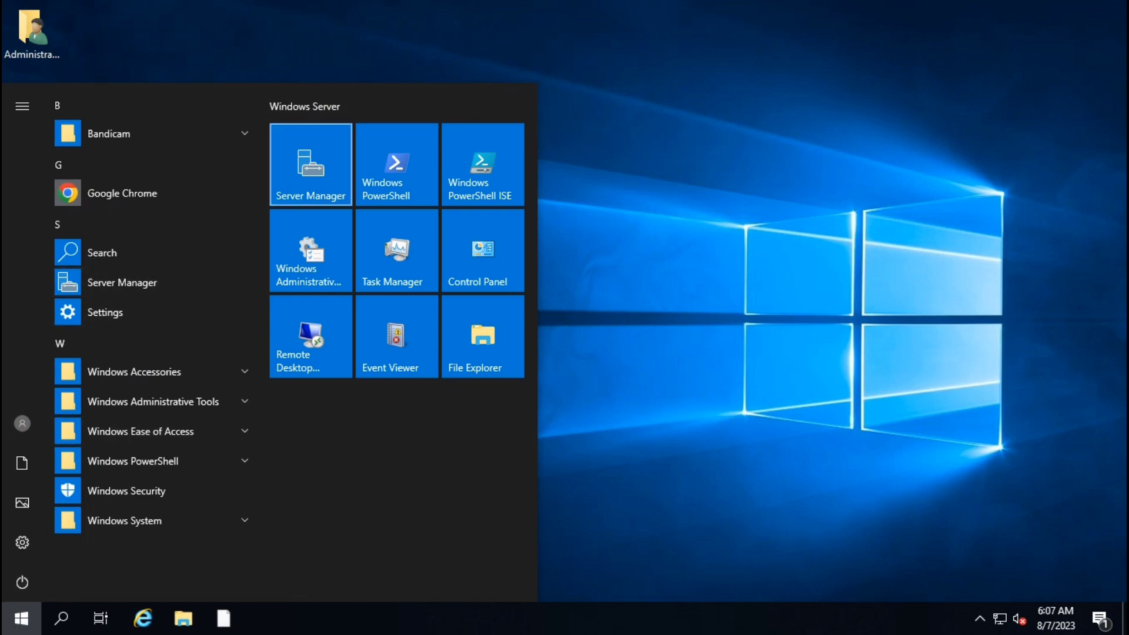
click(310, 165)
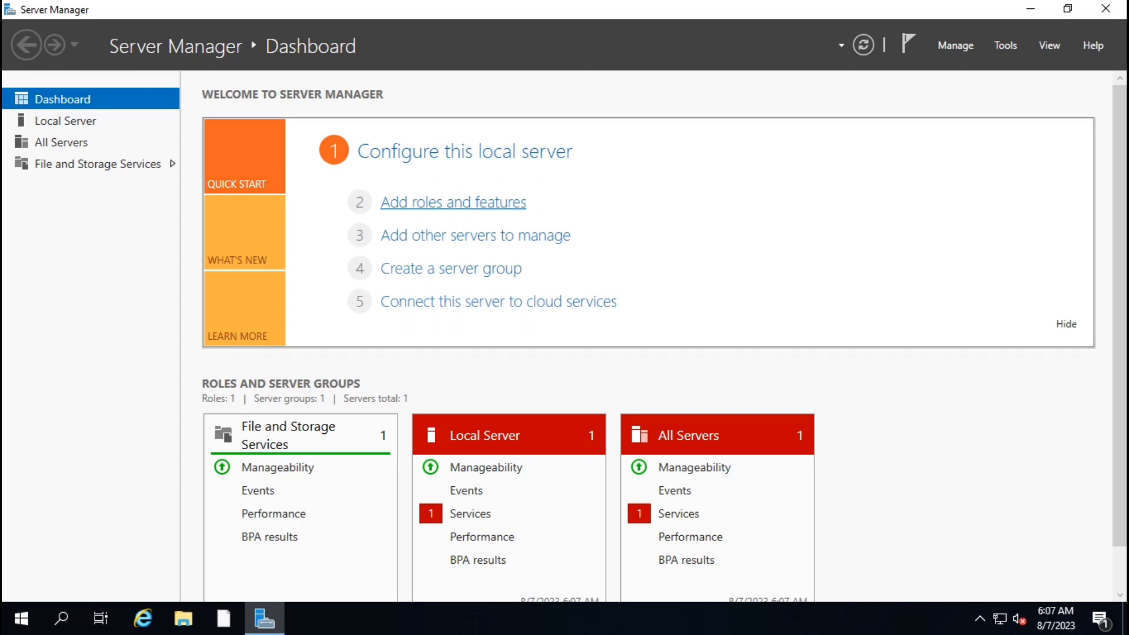
click(453, 202)
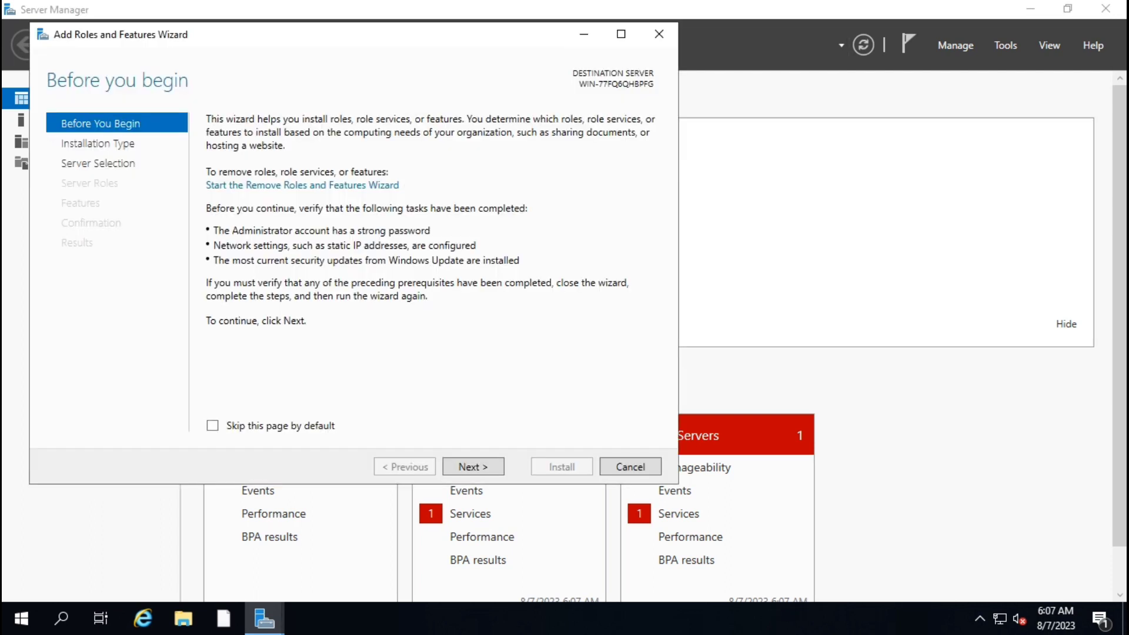
drag(341, 40, 468, 36)
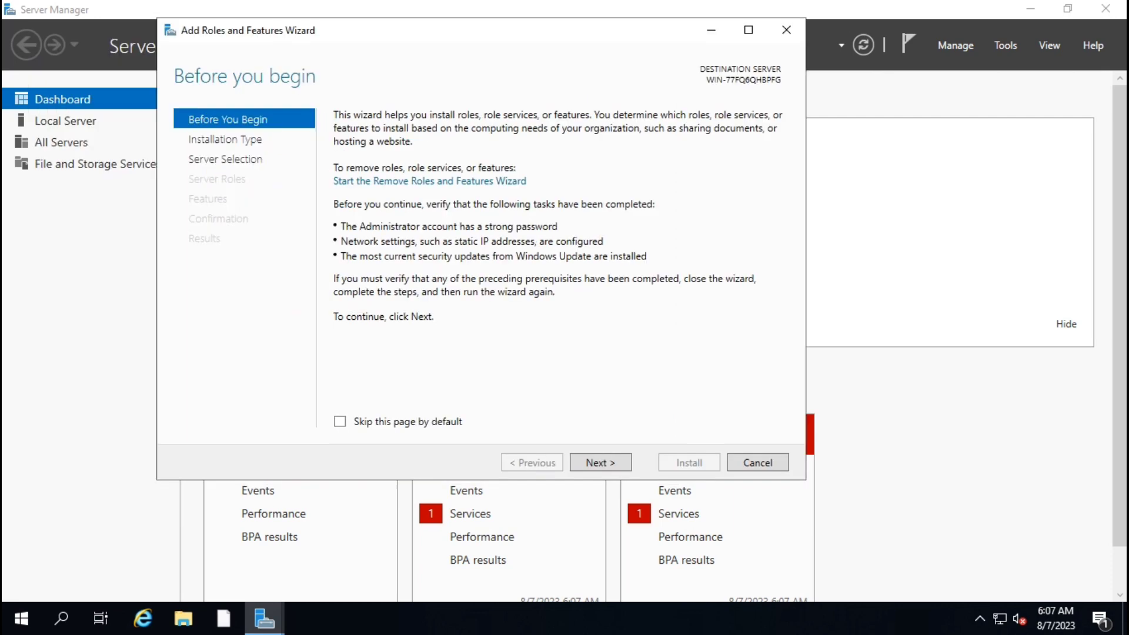
Keep role-based installation on this server, tick Hyper-V and add its required management tools.
click(600, 462)
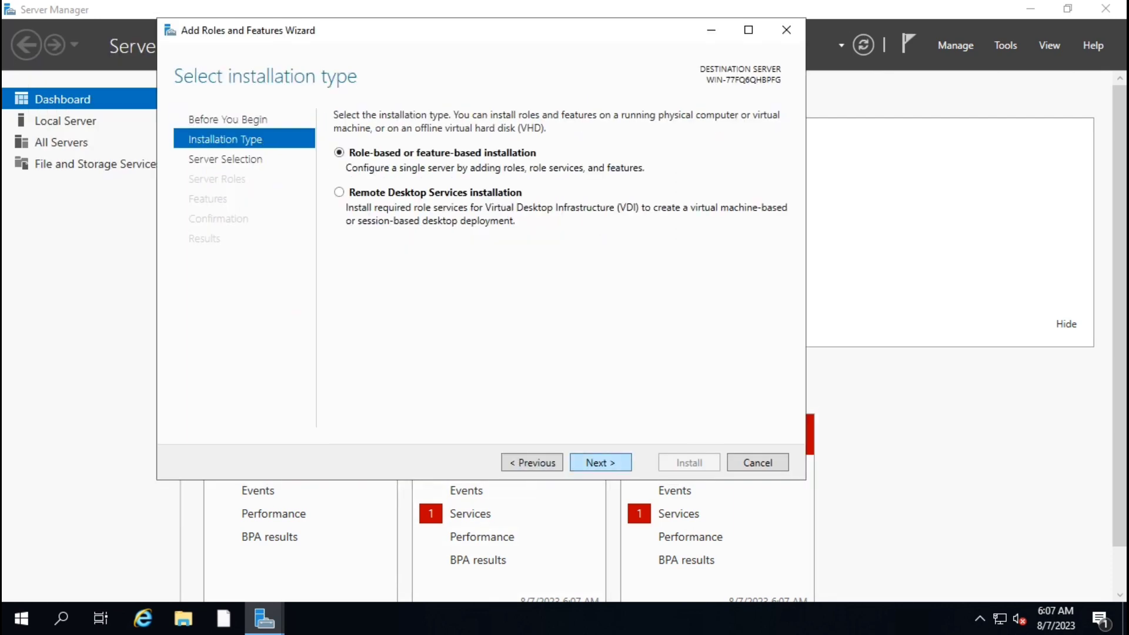
click(599, 463)
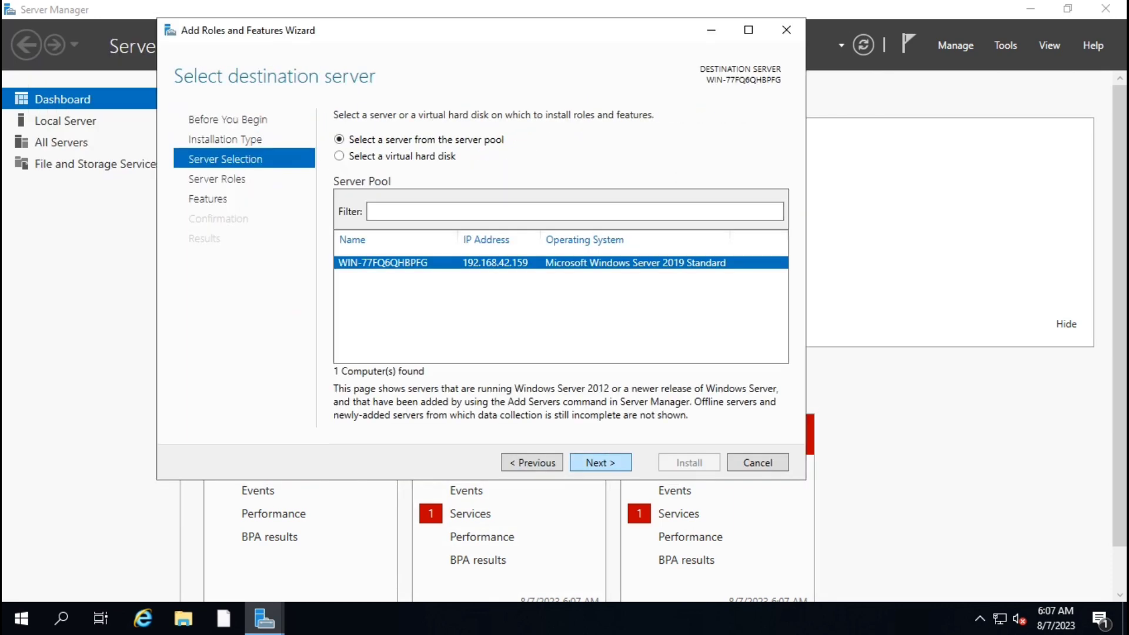
click(600, 462)
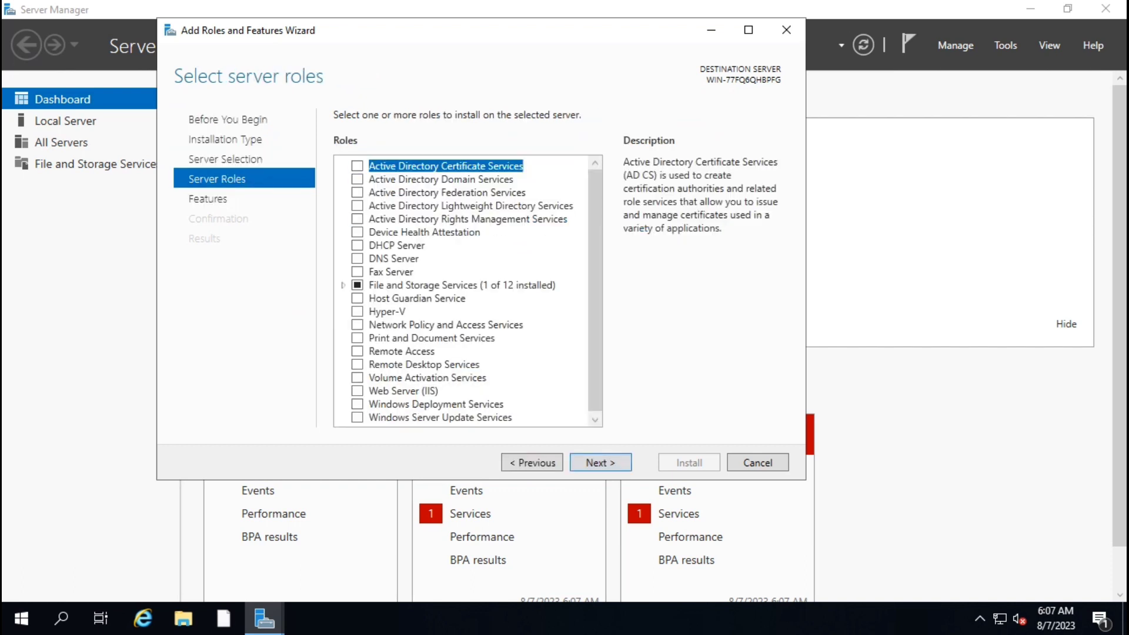
click(387, 312)
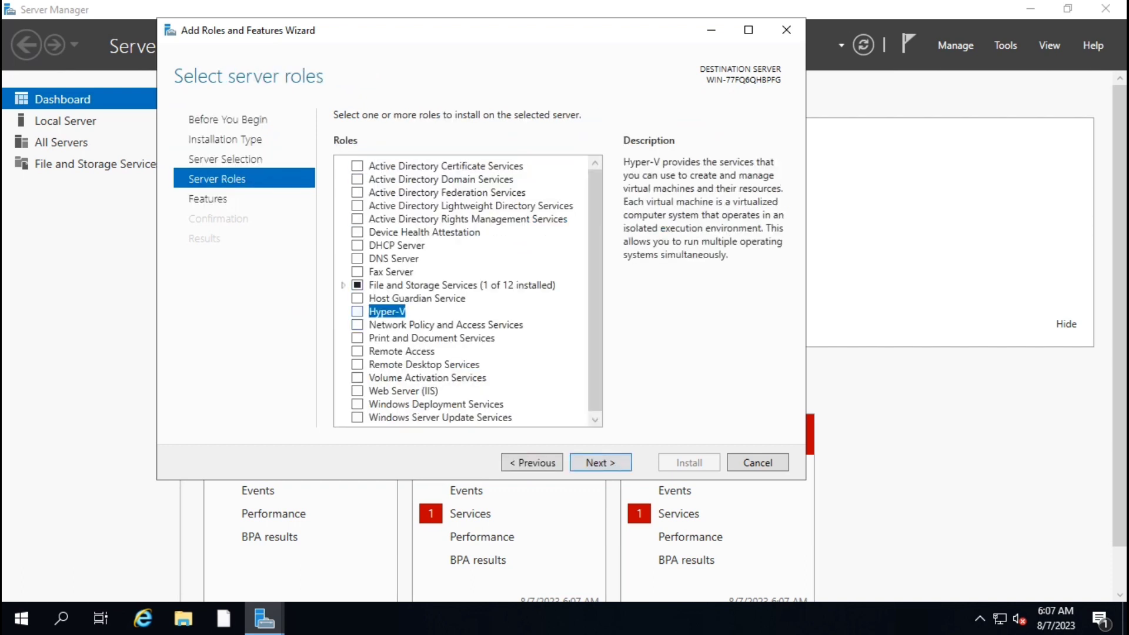
click(357, 312)
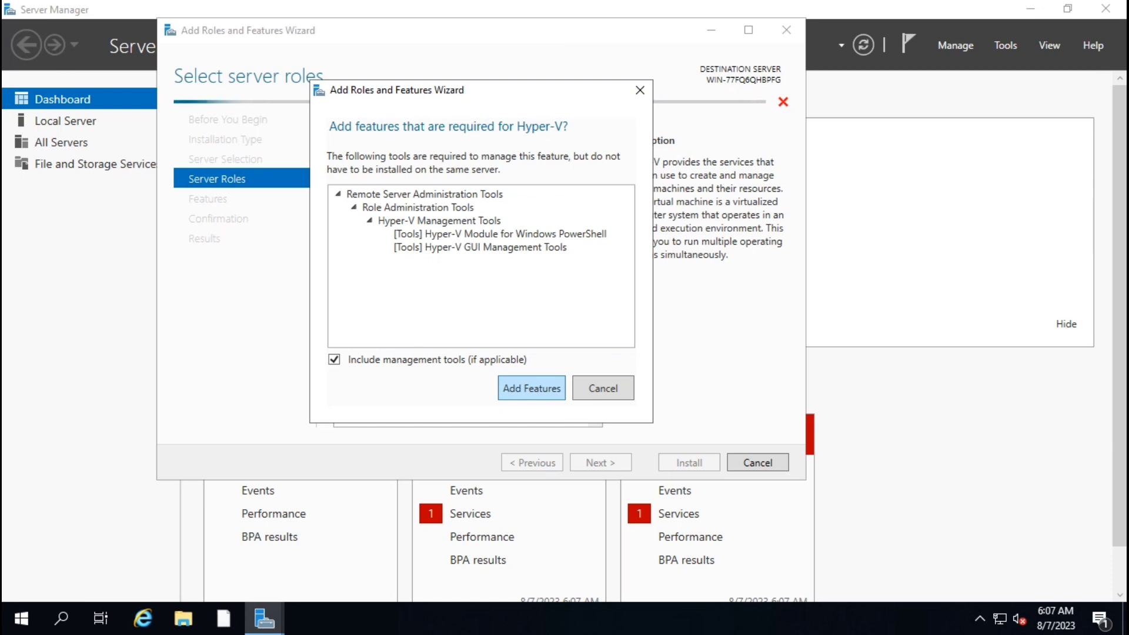
click(531, 388)
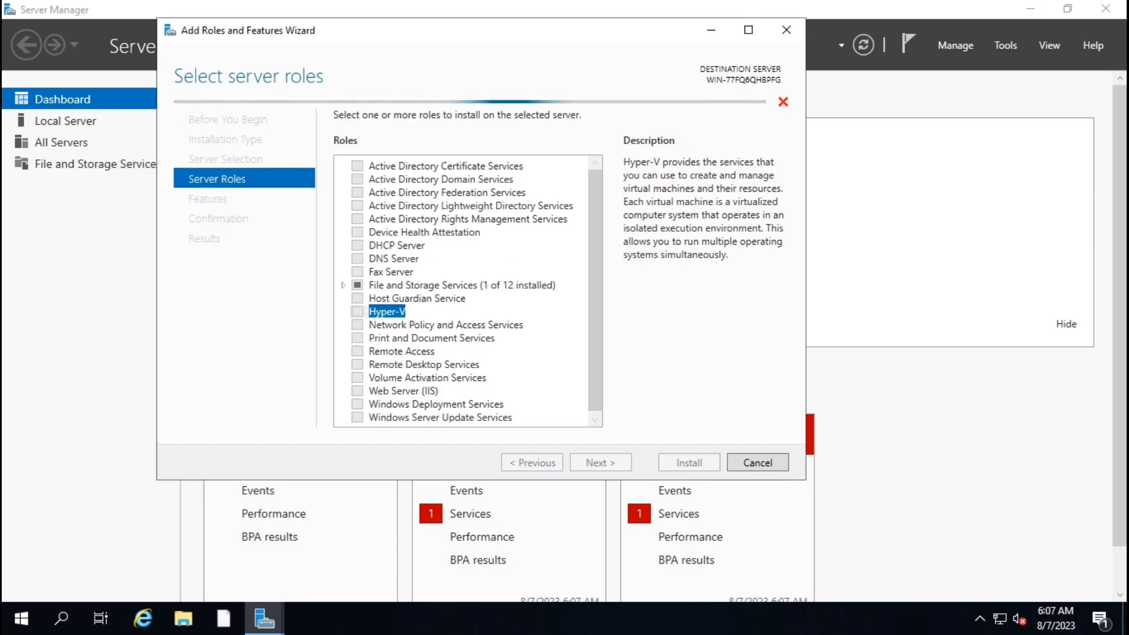
Skip extra features and create a virtual switch on the Ethernet adapter.
click(600, 463)
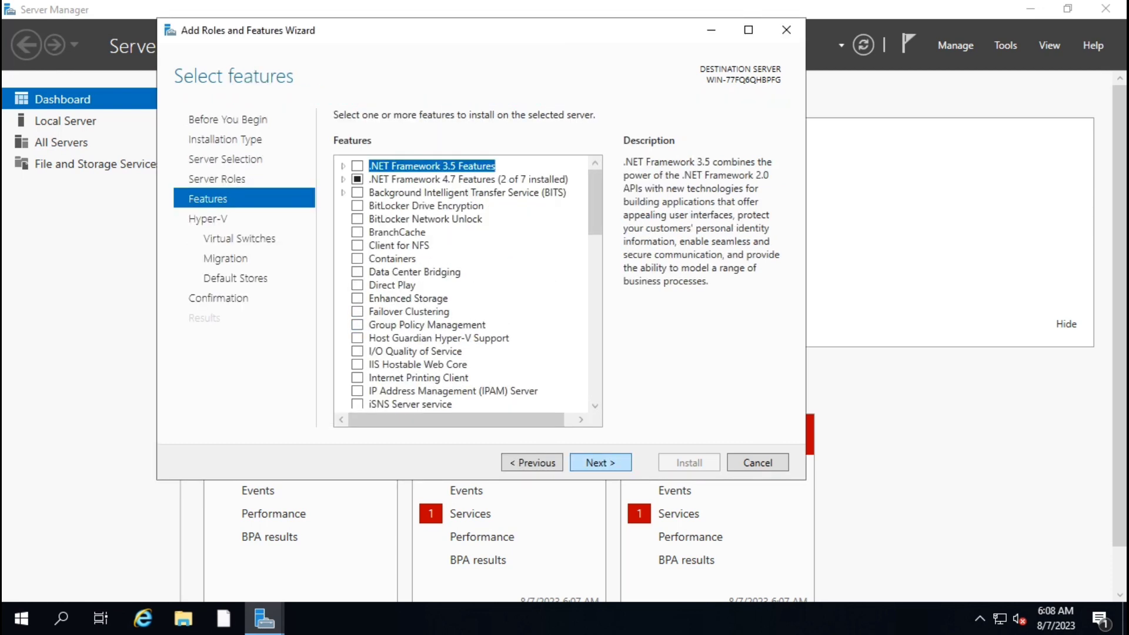
click(600, 463)
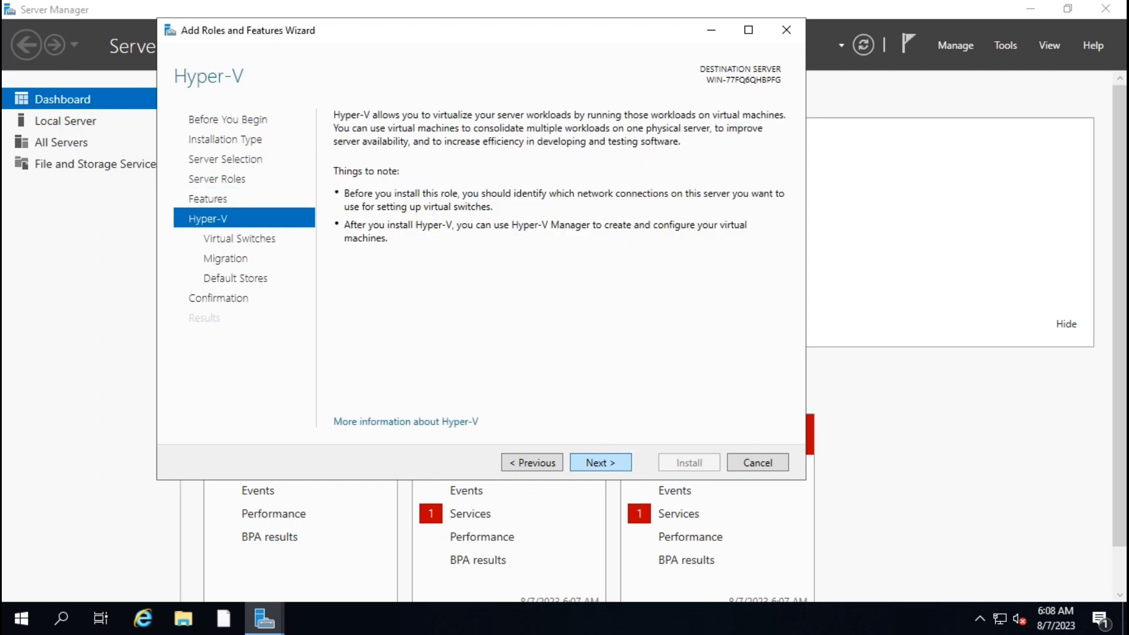
click(601, 463)
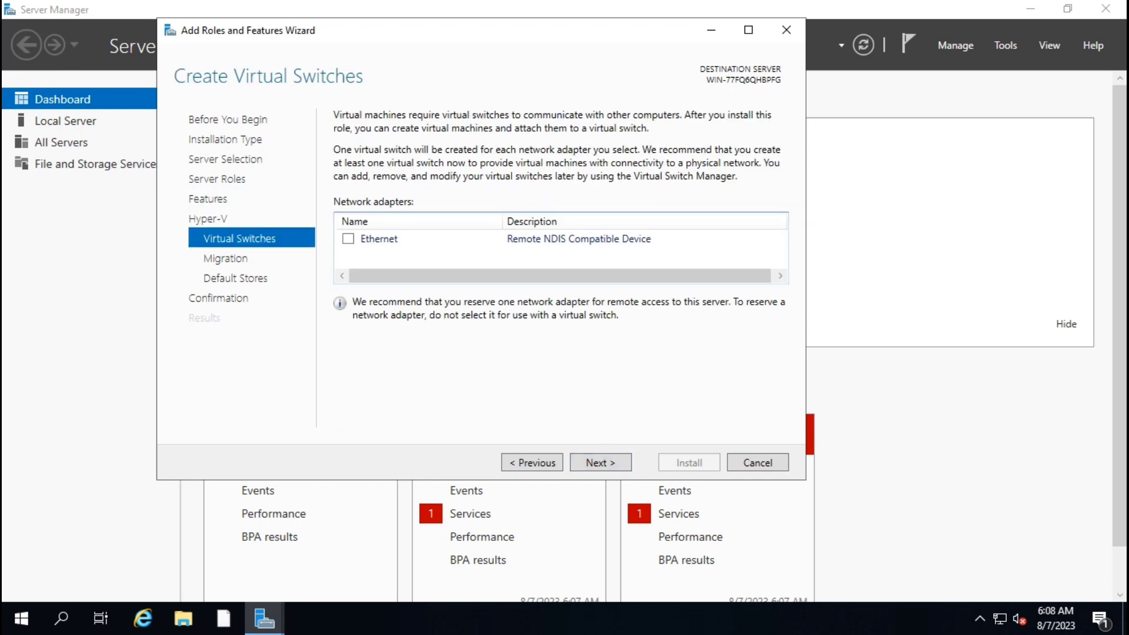
click(348, 239)
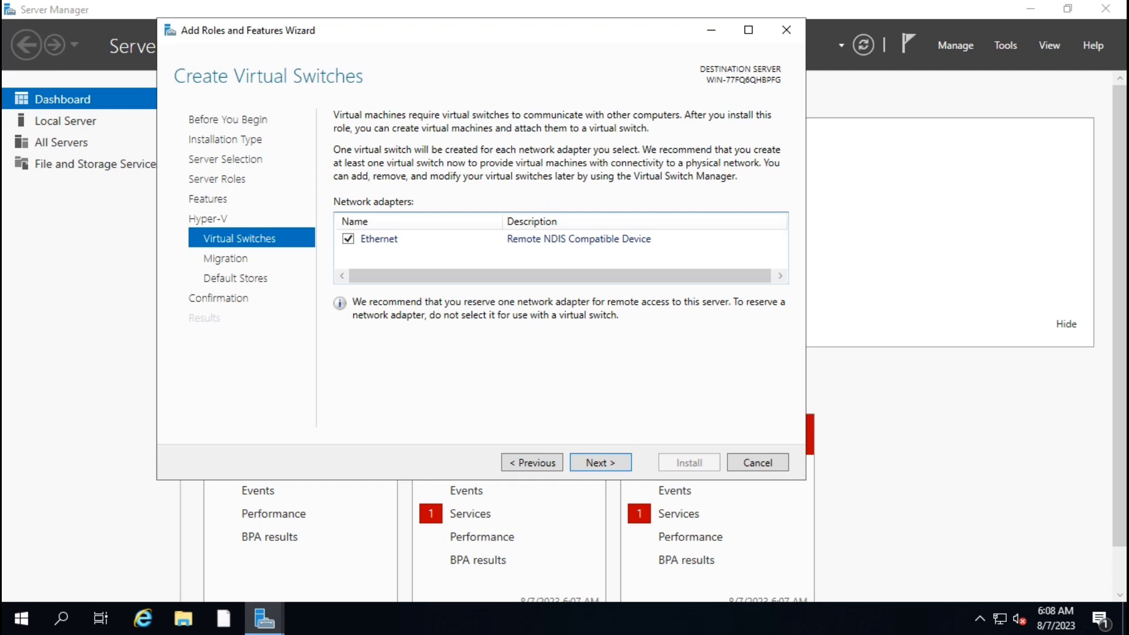
Leave live migration off, keep default storage locations, and start installing Hyper-V.
click(600, 463)
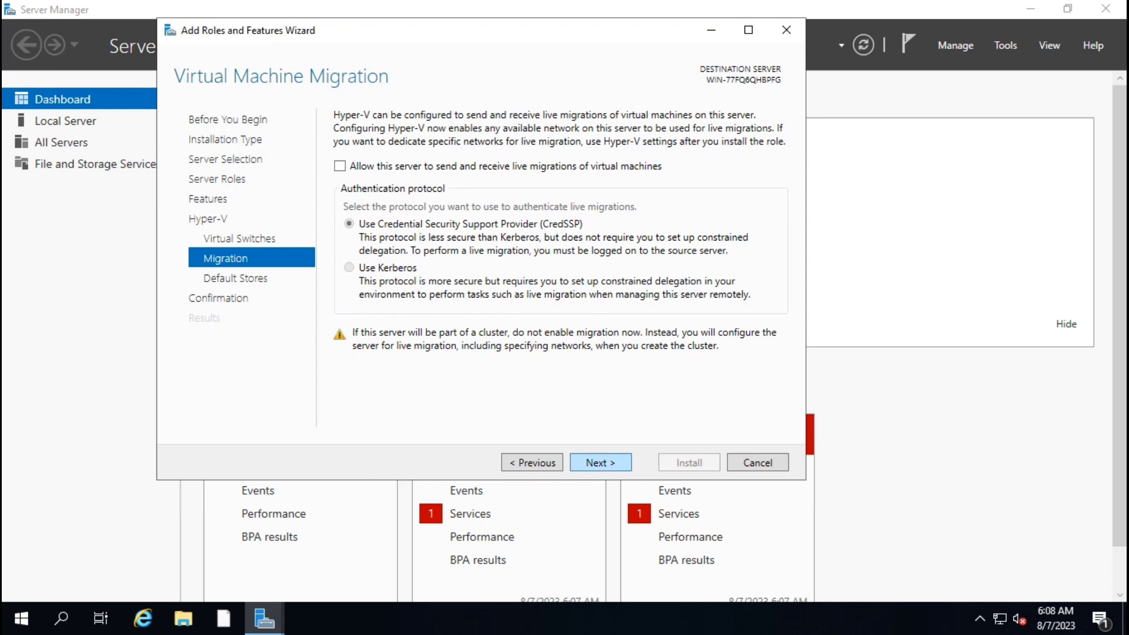
click(601, 463)
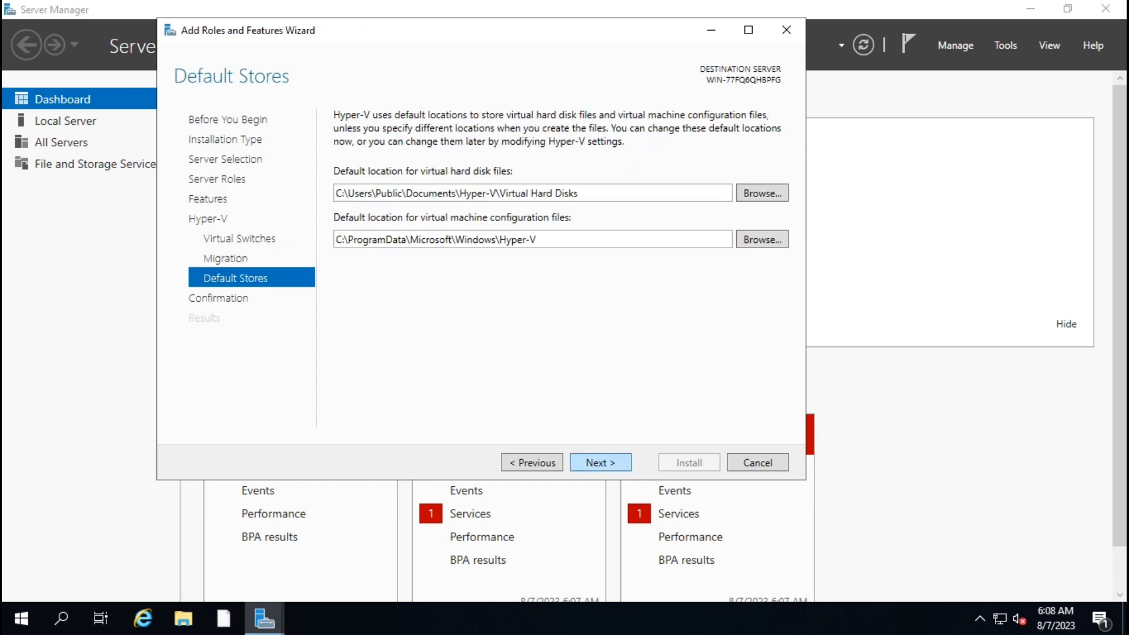
click(600, 463)
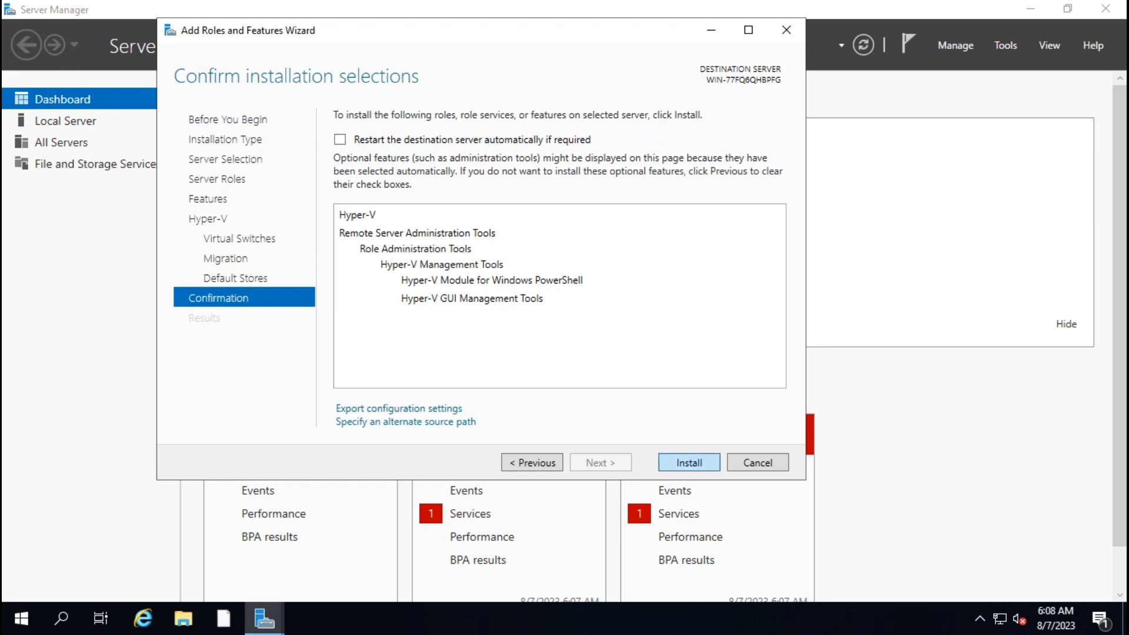
key(Return)
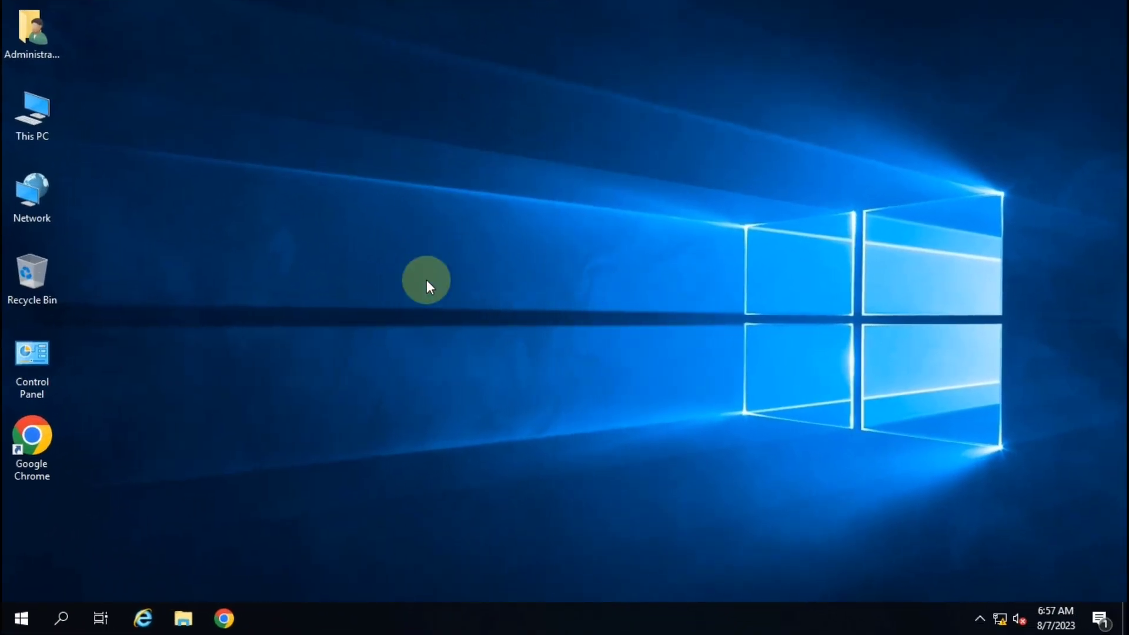
Refresh the desktop, then bring up the Start menu's apps and tiles.
right_click(396, 234)
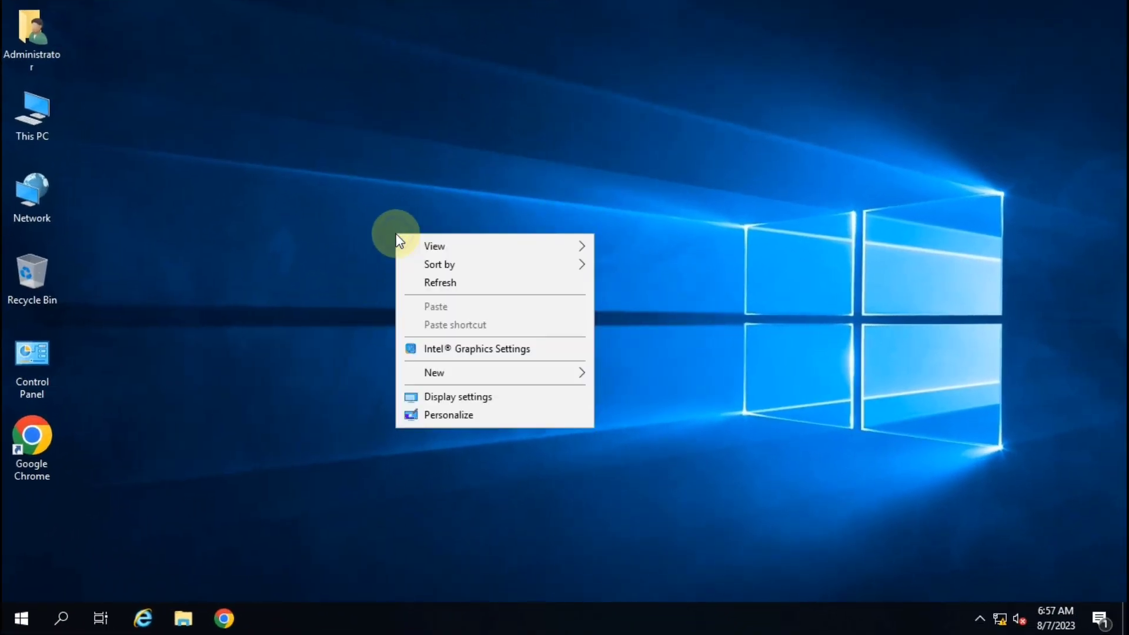
click(429, 285)
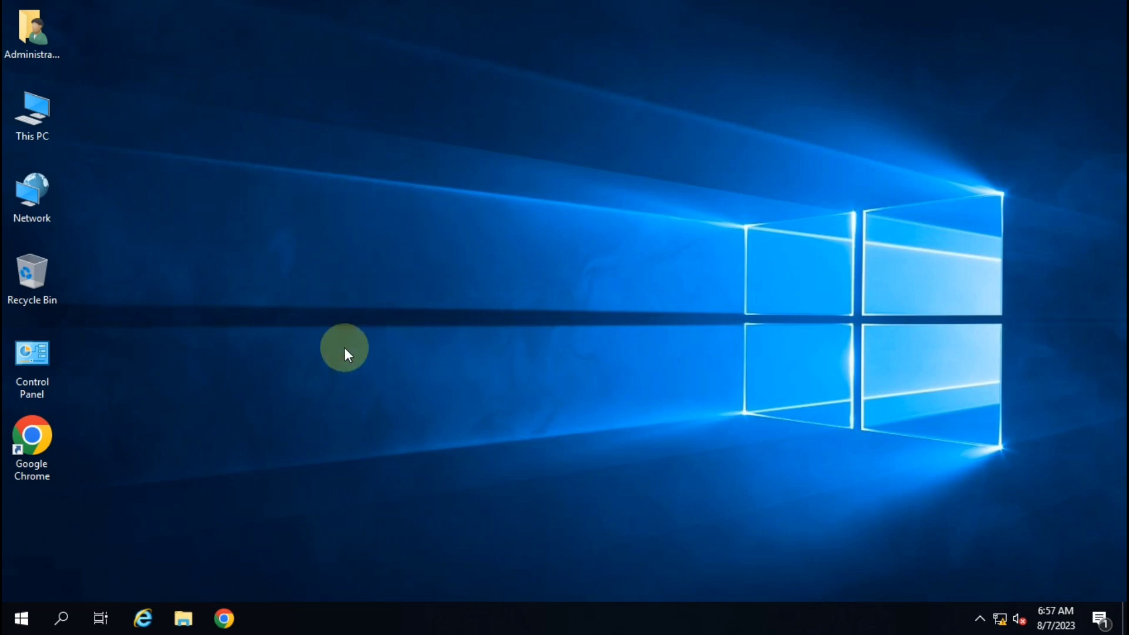
click(21, 620)
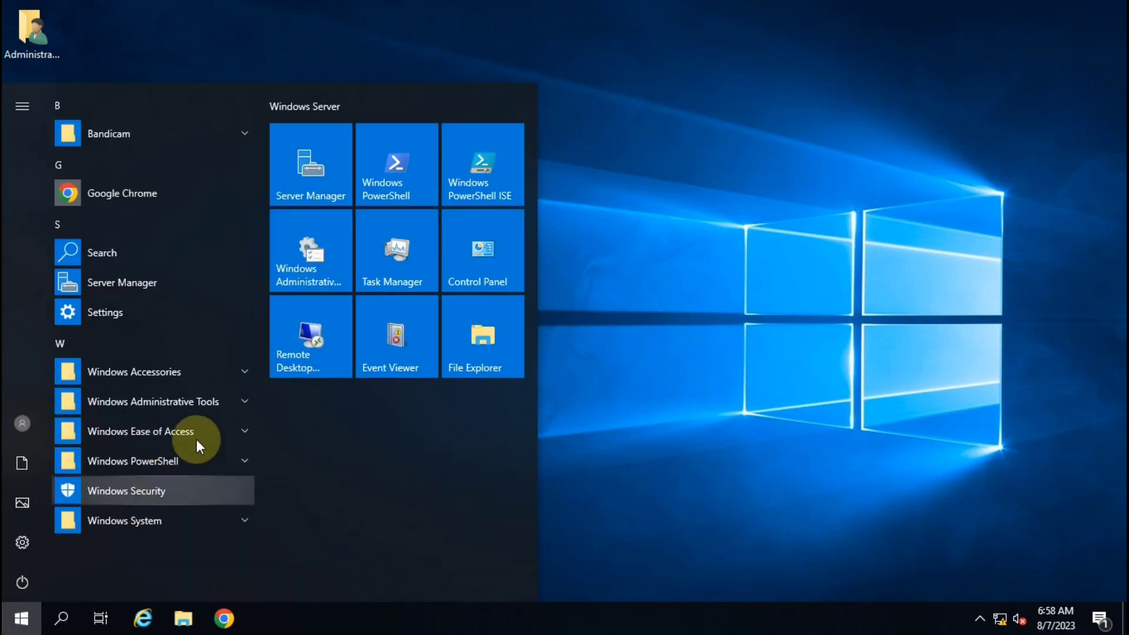
Open Windows Administrative Tools and select the Hyper-V Manager shortcut.
click(308, 268)
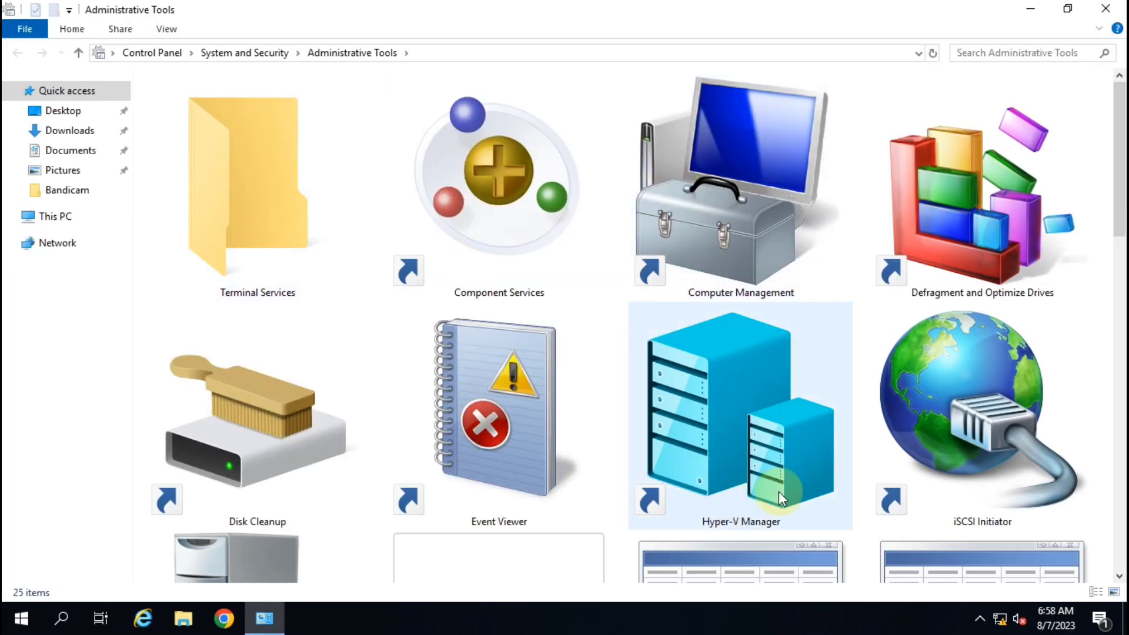
click(740, 403)
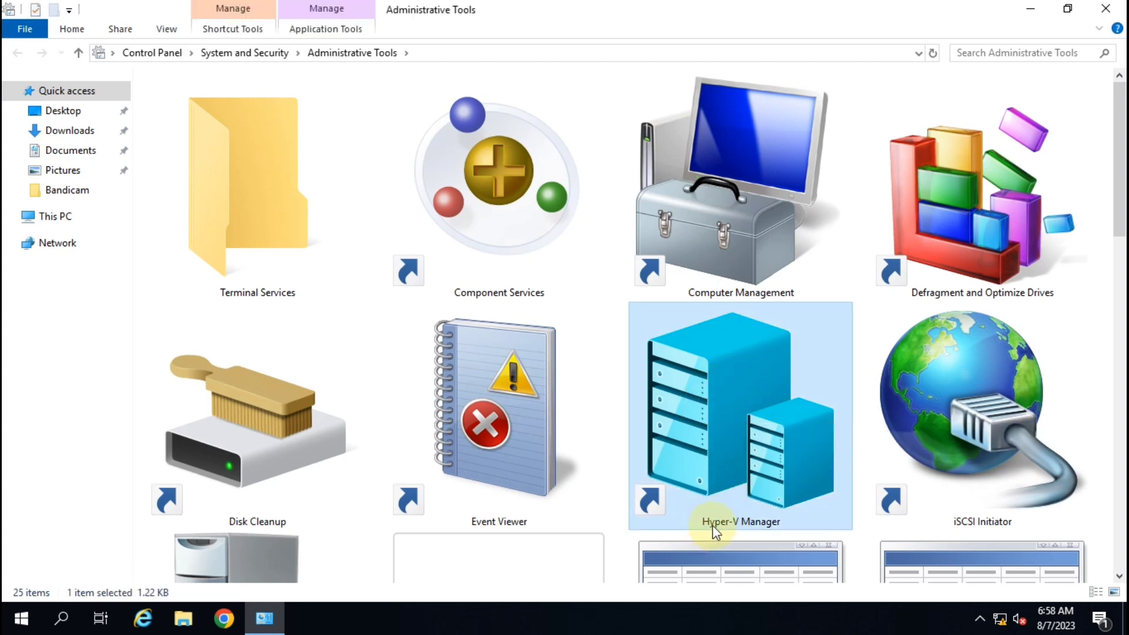
Launch Hyper-V Manager and show the New submenu in the Actions pane.
double_click(726, 375)
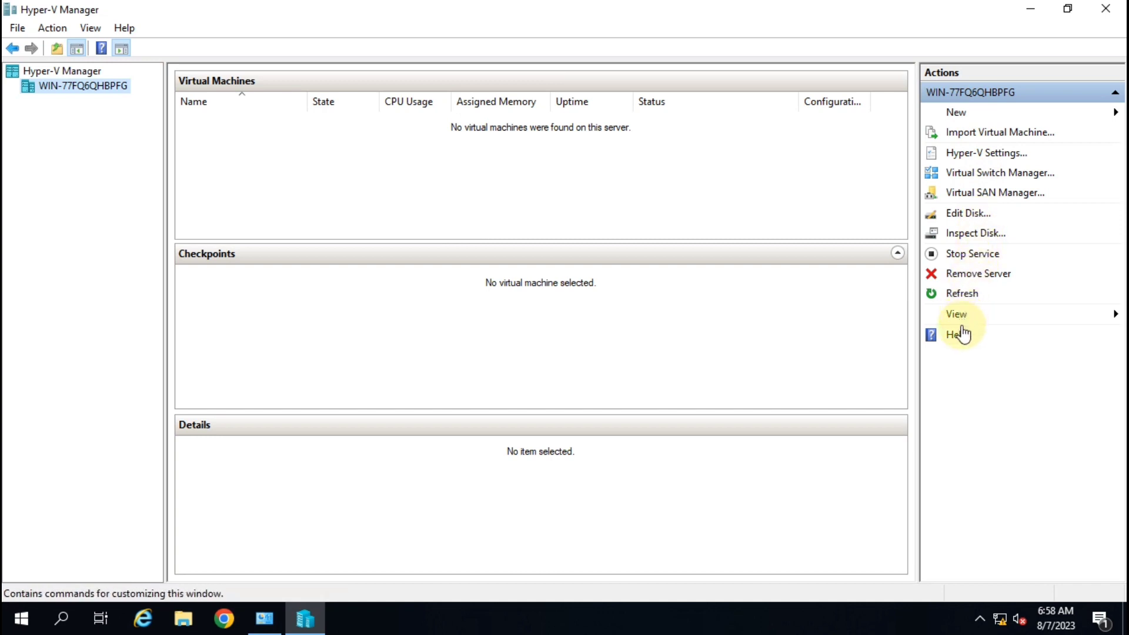
click(996, 110)
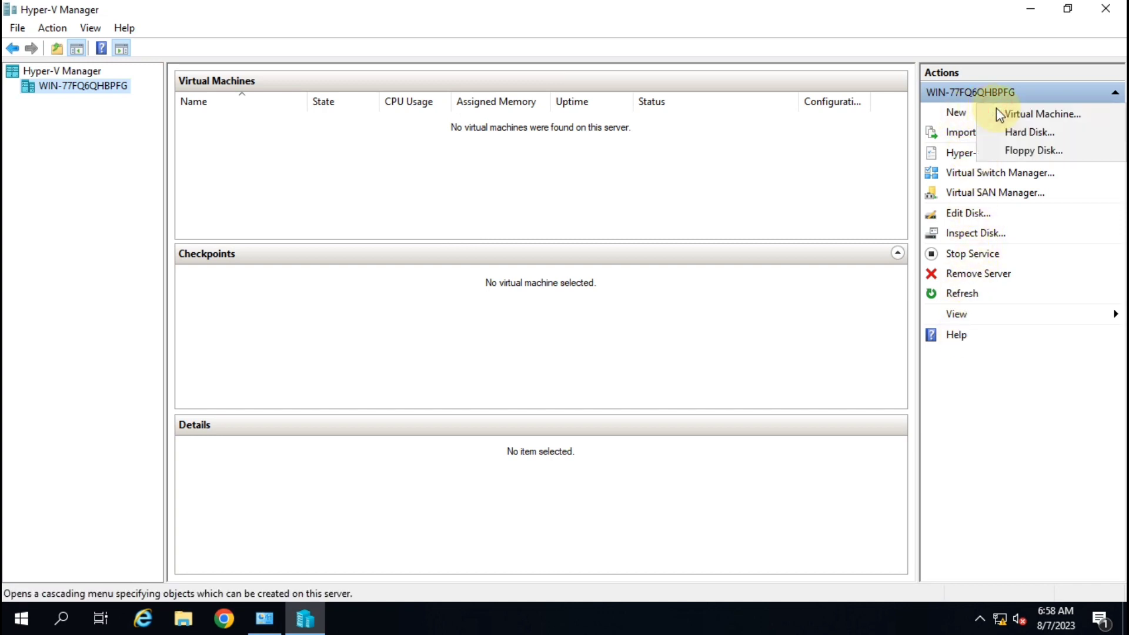
Start the New Virtual Machine Wizard and name the VM Server-2019.
click(1040, 118)
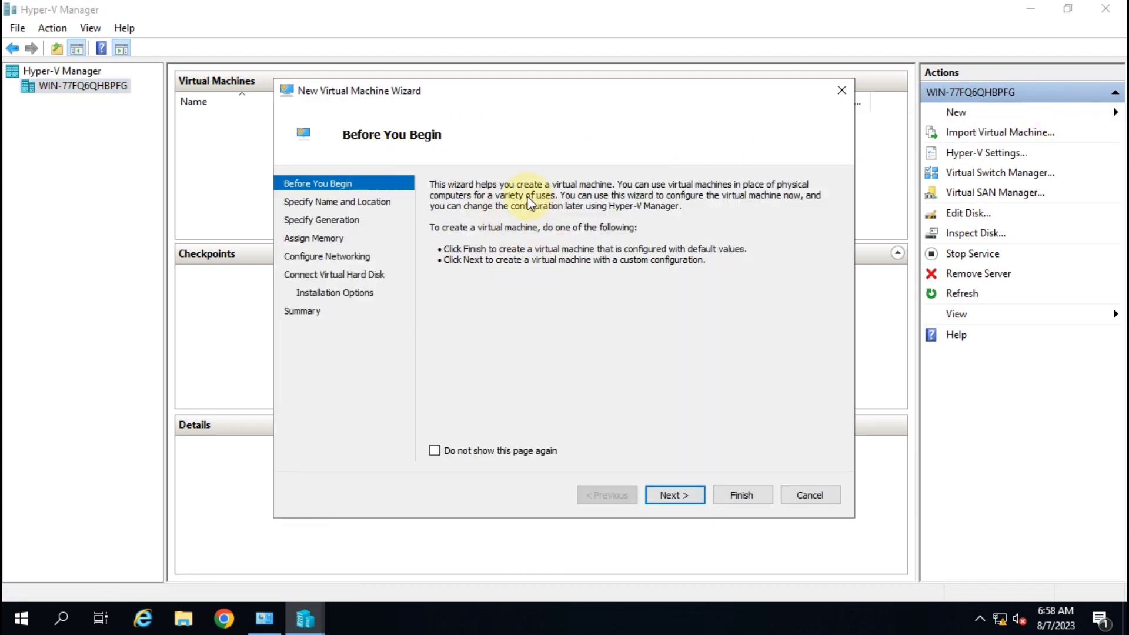
click(672, 496)
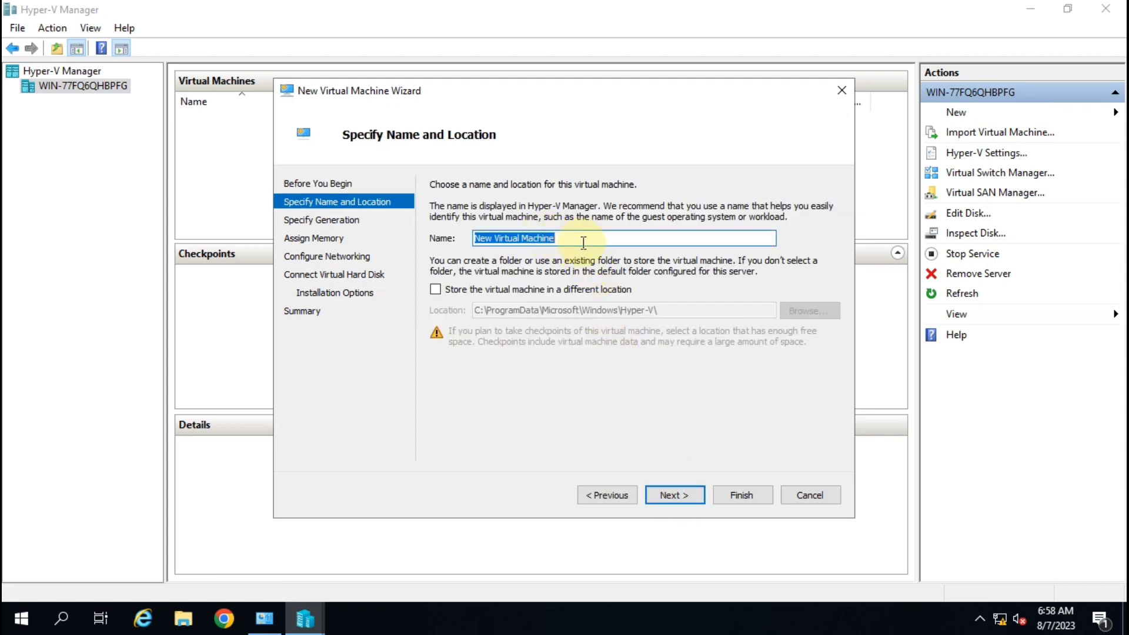
text(Serv)
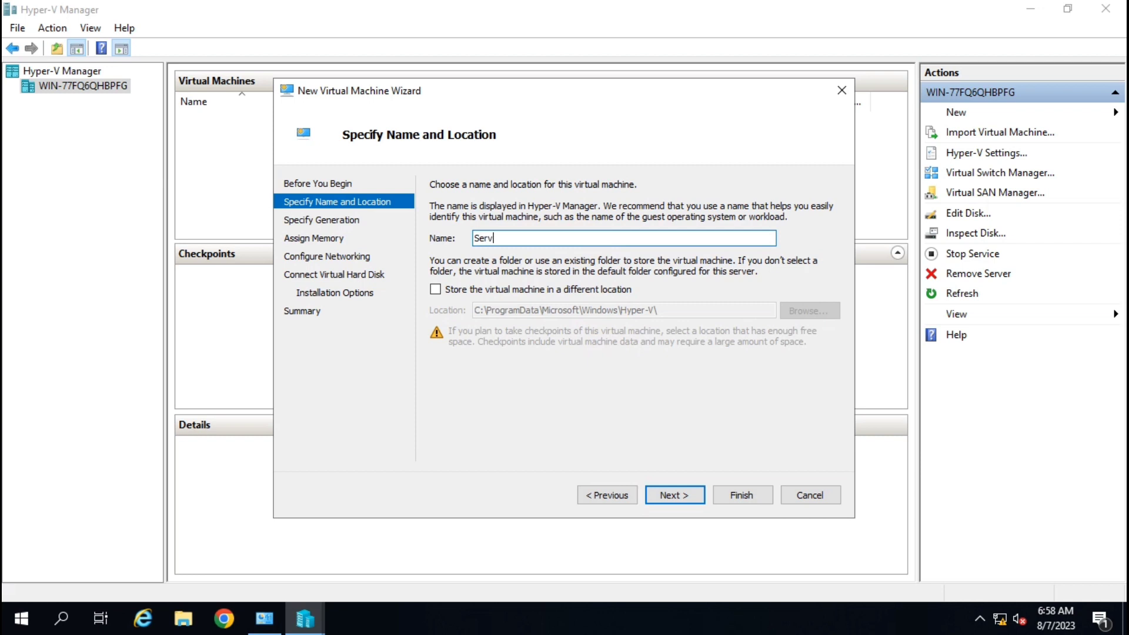
text(er-2019)
drag(526, 239, 448, 239)
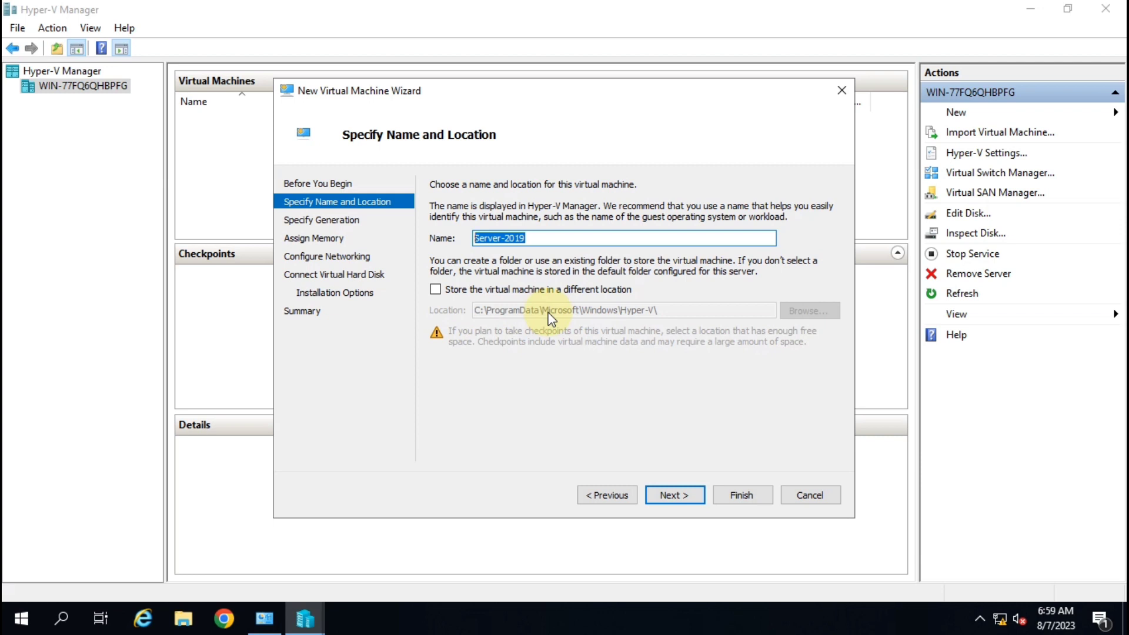
Accept the Server-2019 name and location and move to the generation page.
click(671, 495)
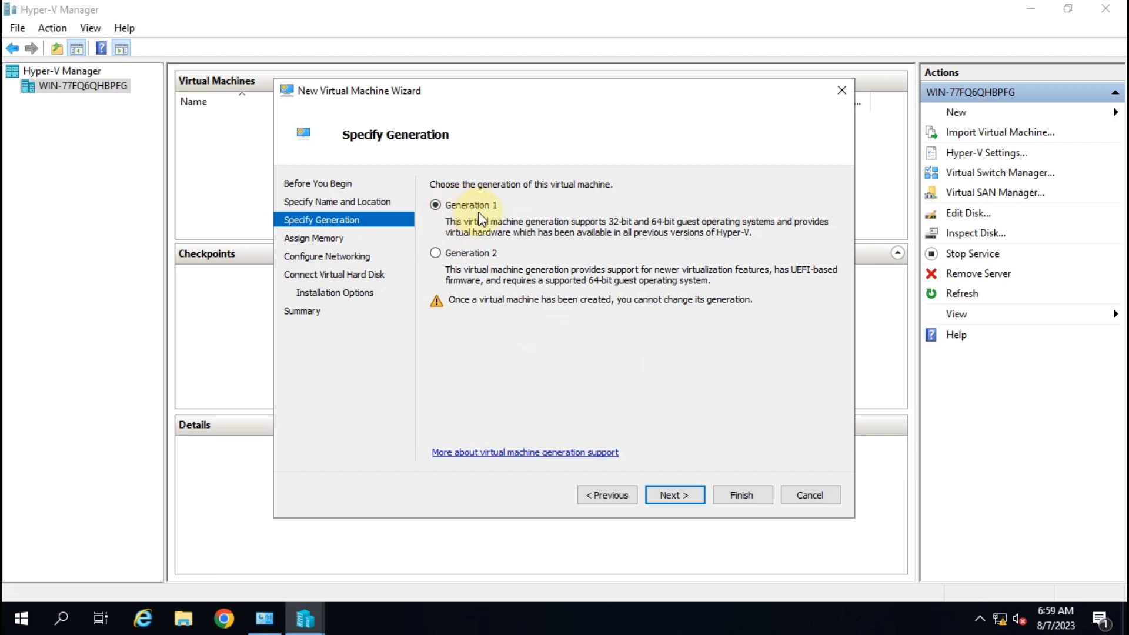
Keep Generation 1 and change startup memory from 1024 to 3000 MB.
click(693, 496)
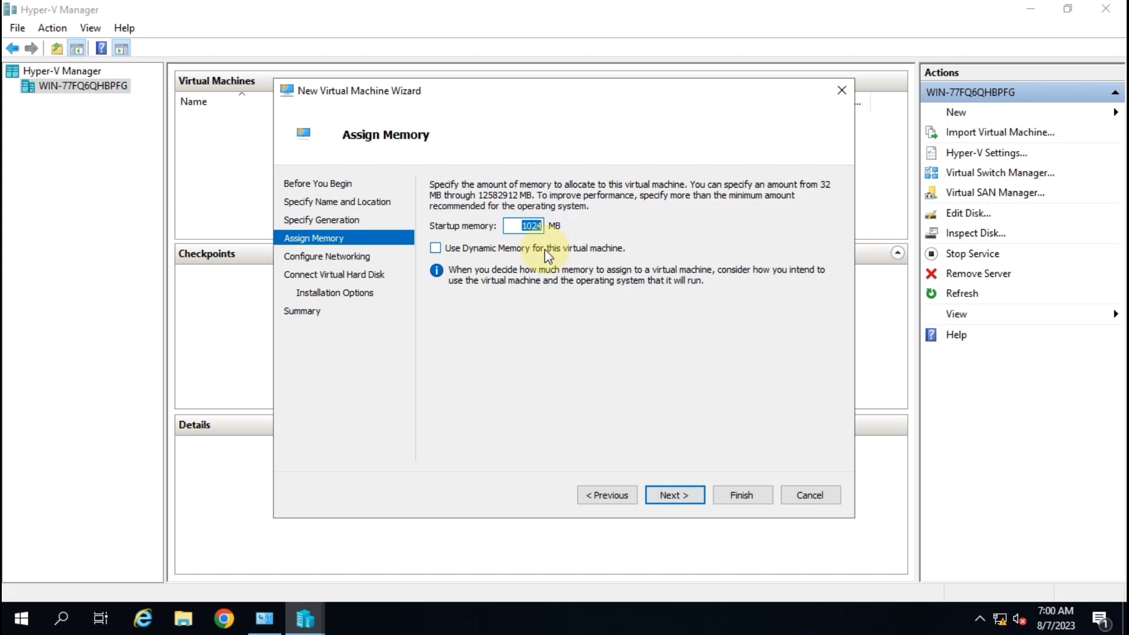
key(BackSpace)
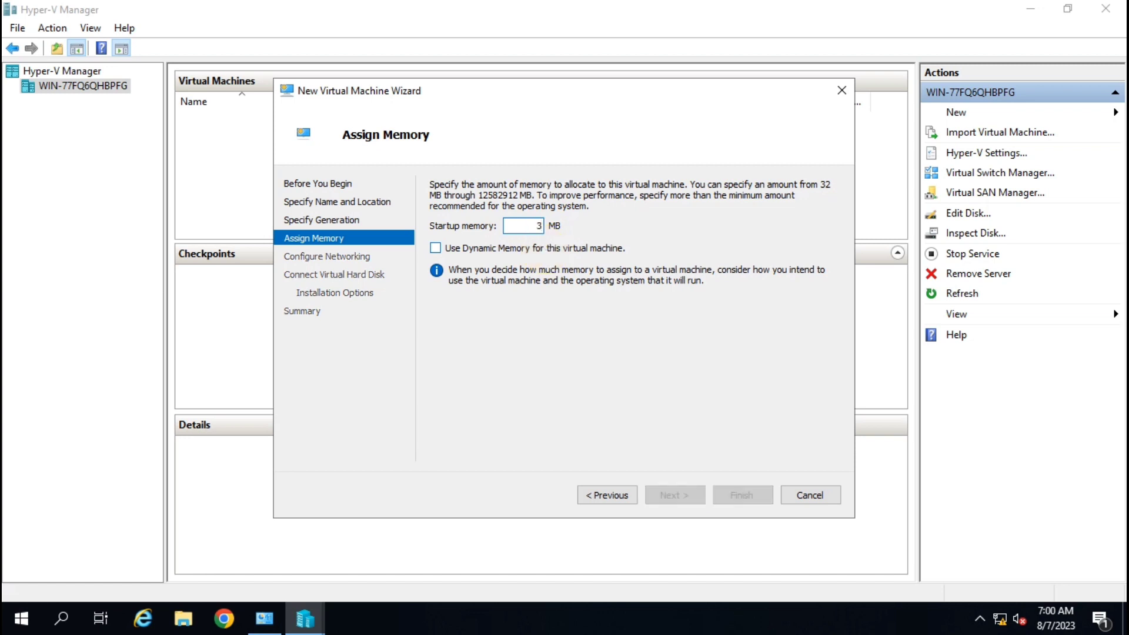
text(3000)
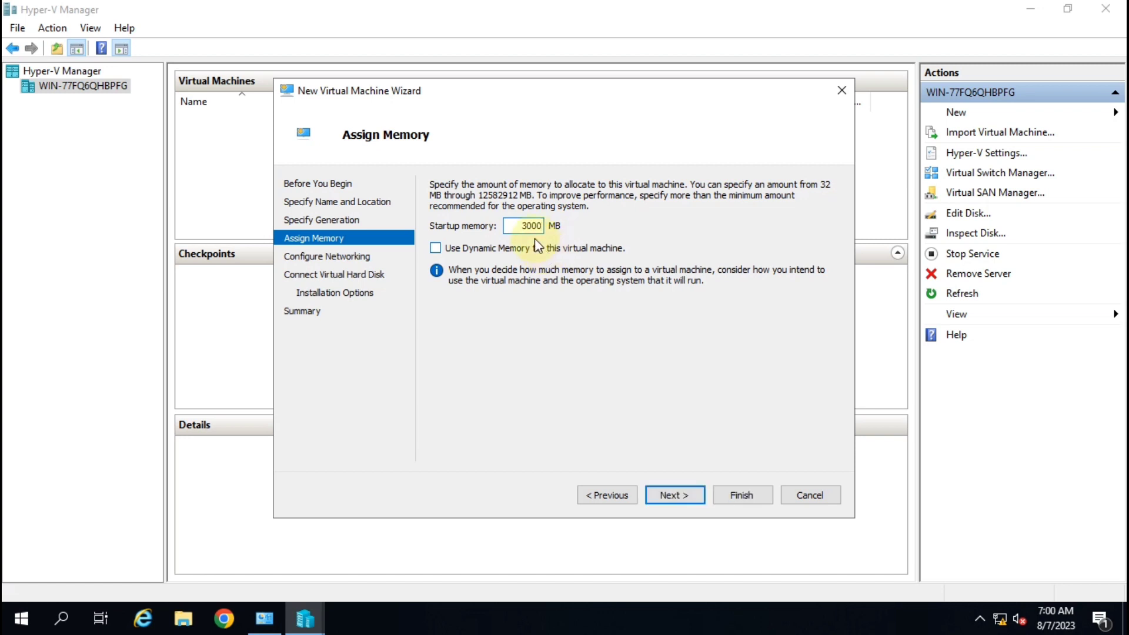
double_click(519, 226)
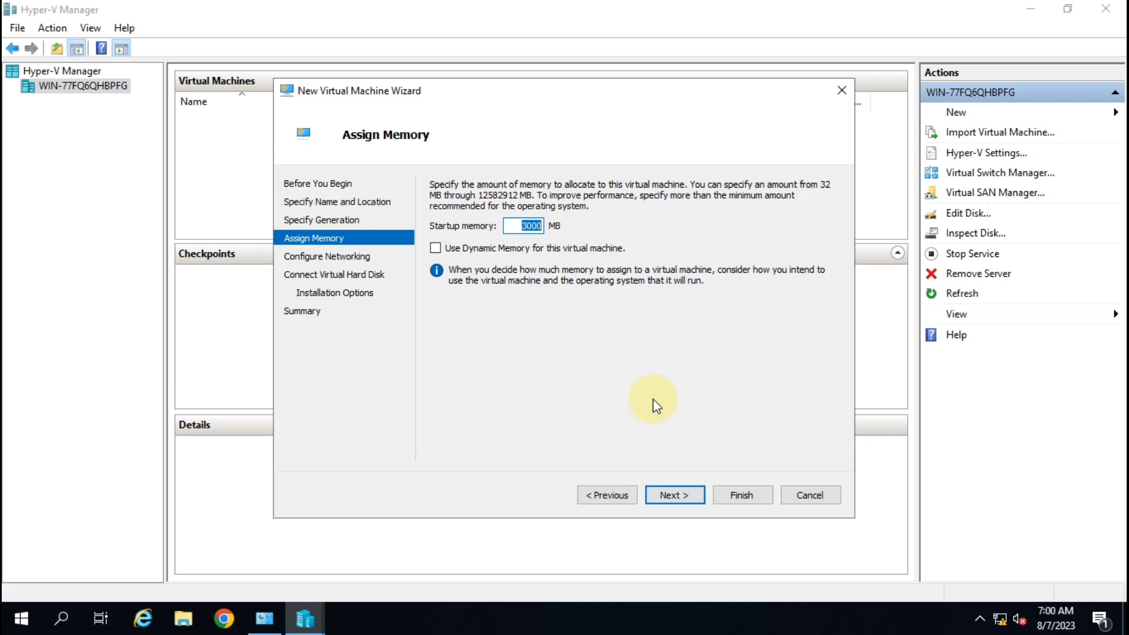
Connect the VM's network adapter to Remote NDIS Compatible Device - Virtual Switch.
click(691, 501)
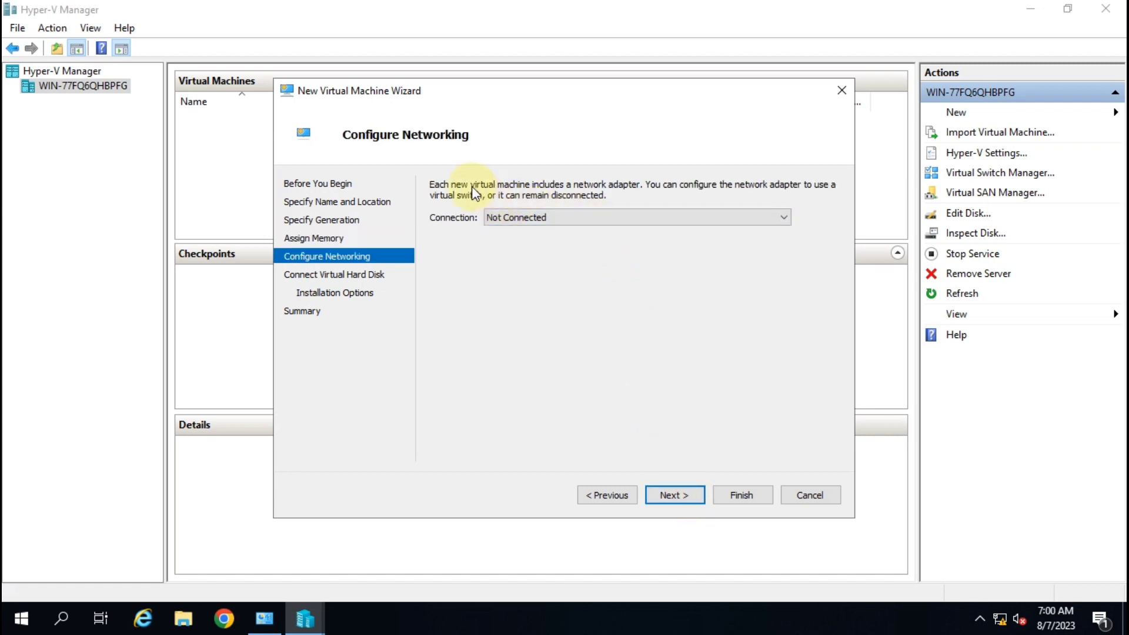
click(563, 218)
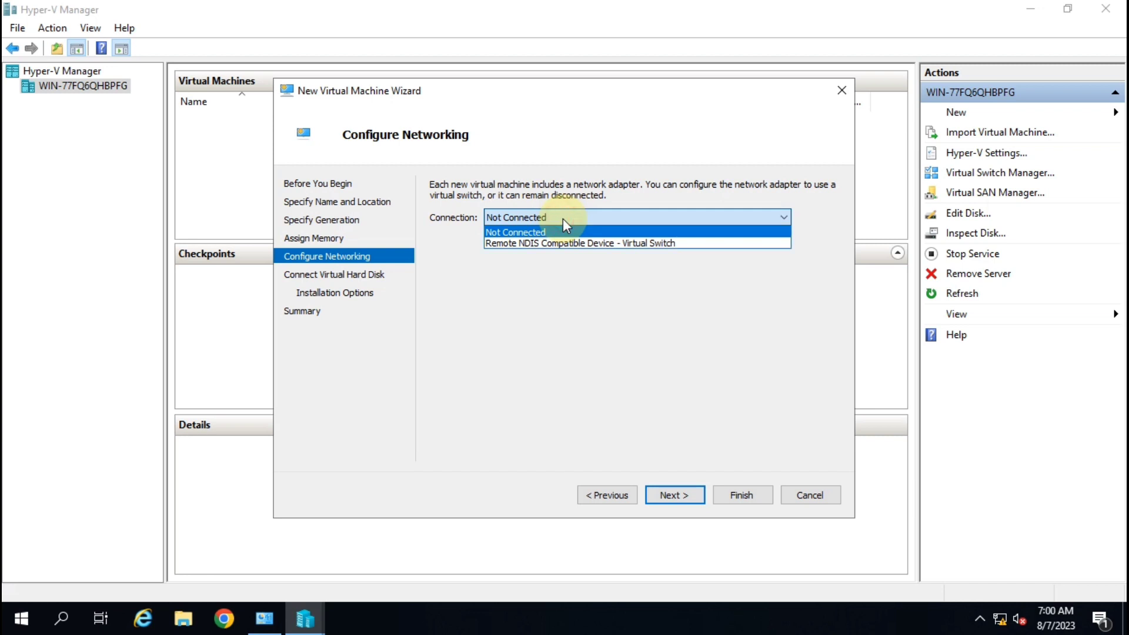
click(661, 243)
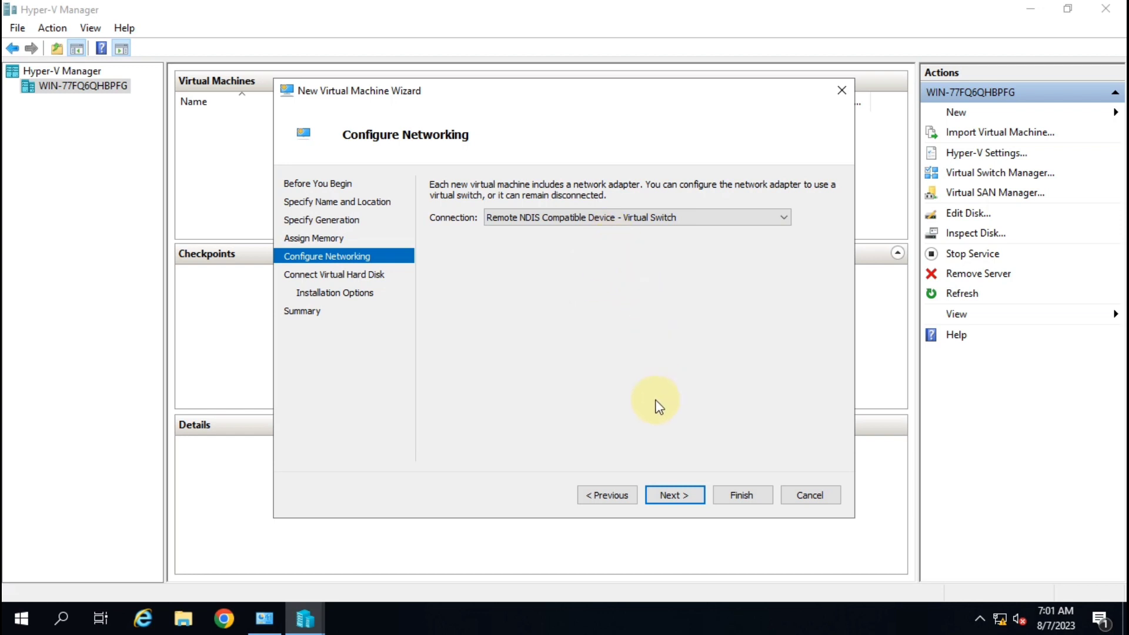
Keep creating Server-2019.vhdx in the default location and shrink its size from 127 to 30 GB.
click(690, 499)
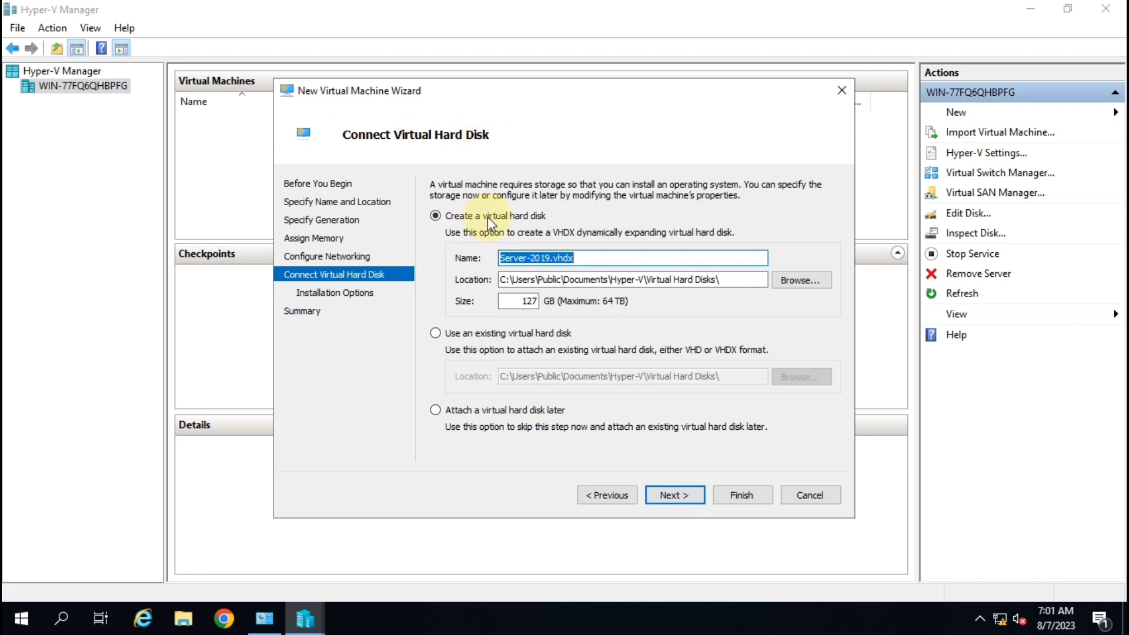
click(521, 302)
drag(522, 302, 541, 305)
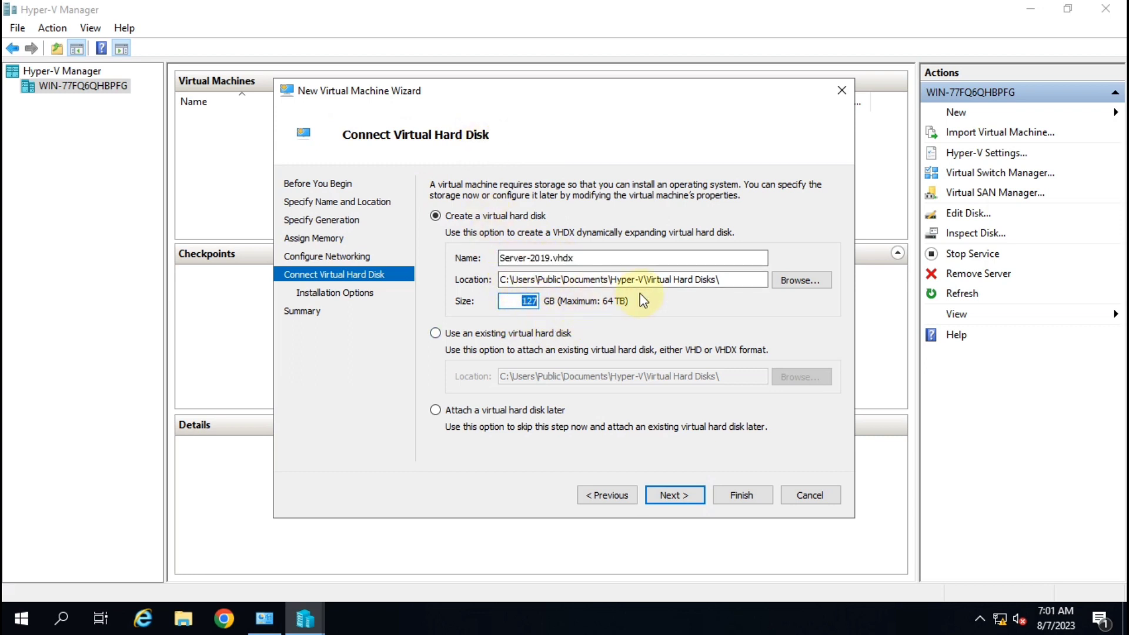
drag(721, 277, 498, 268)
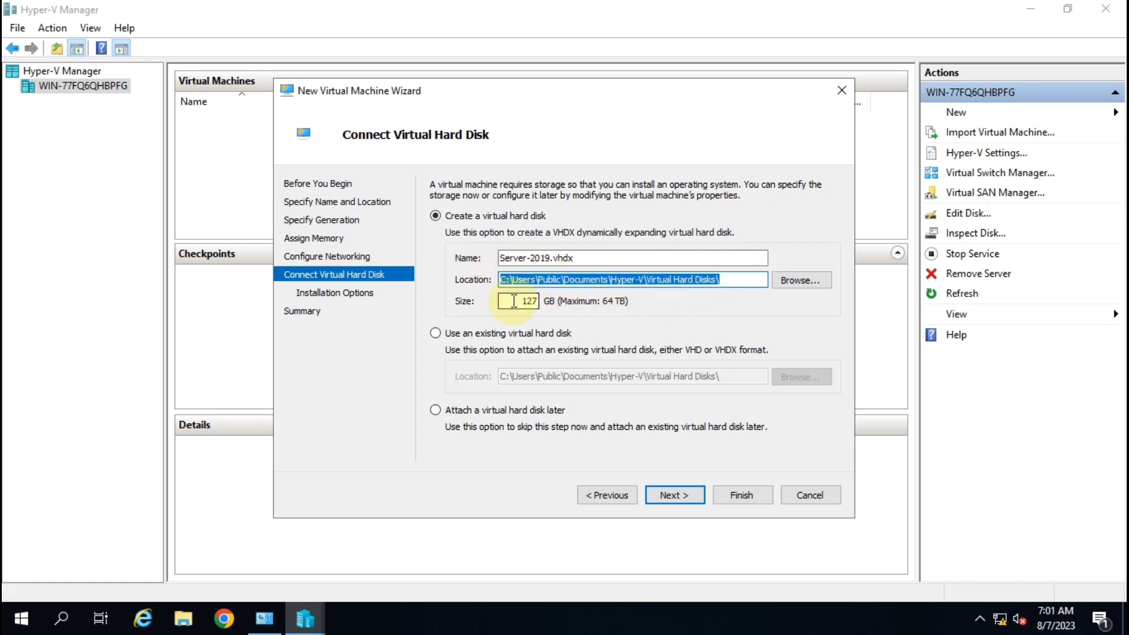
drag(517, 302, 561, 302)
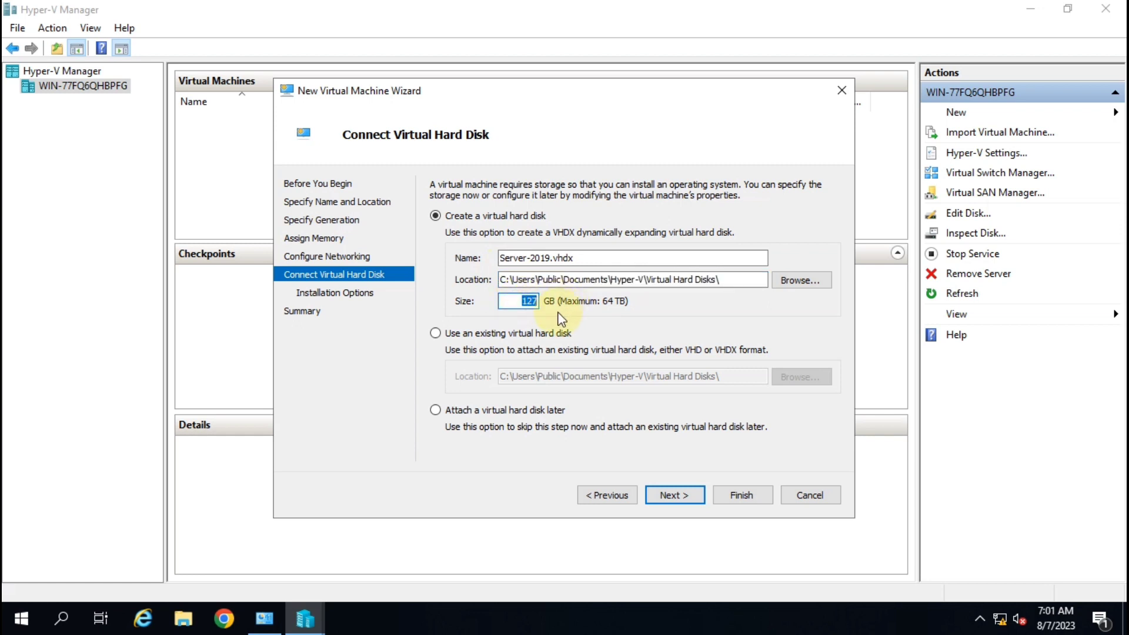
text(30)
drag(522, 301, 550, 301)
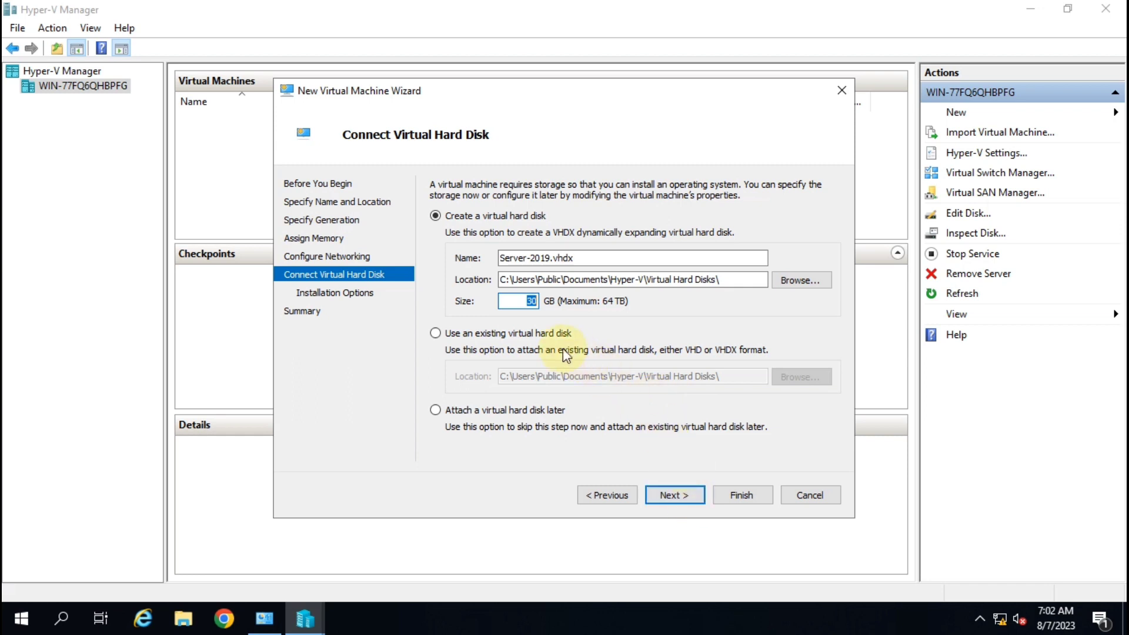
Accept the disk settings and choose to install the OS from a bootable image file.
click(695, 496)
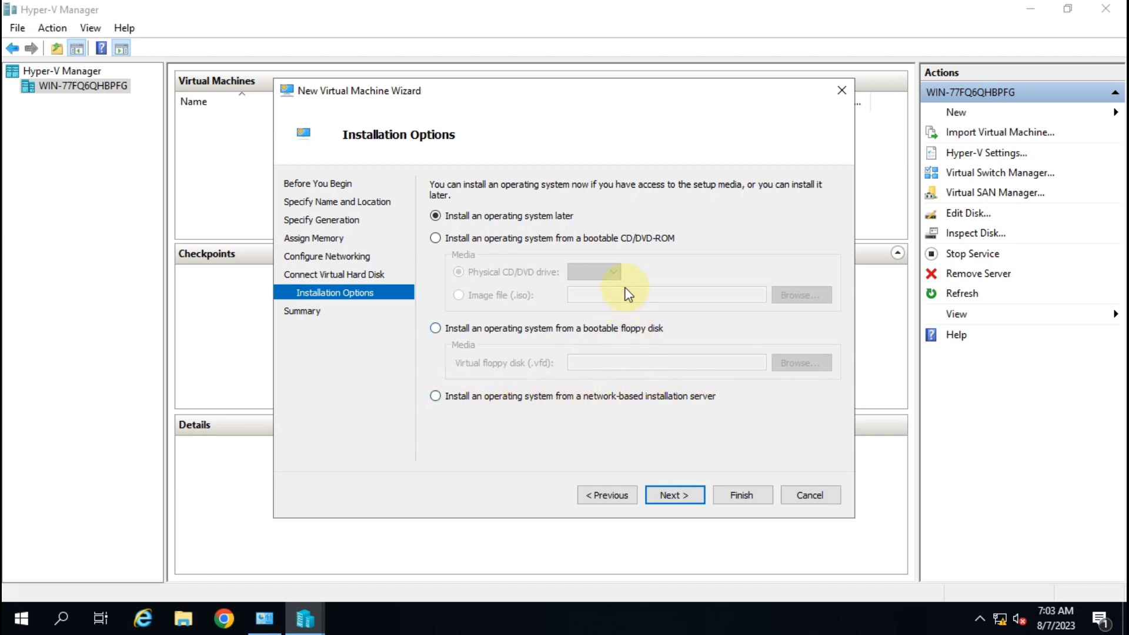
click(437, 238)
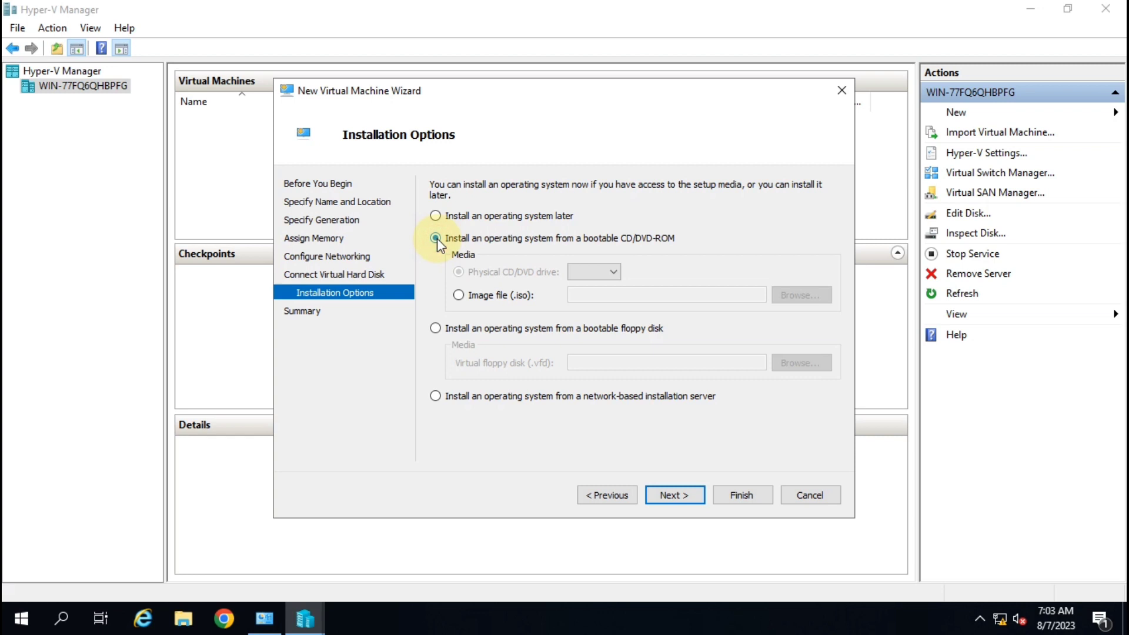
click(486, 300)
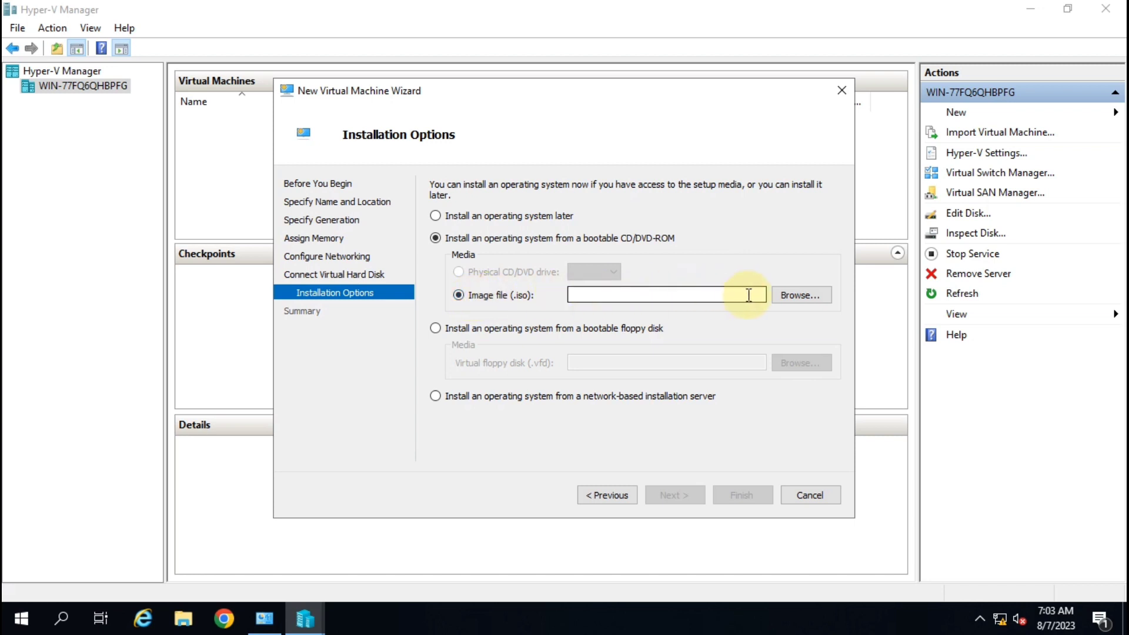
Browse to This PC > DATA (D:) and select the 'win server 2019' ISO image.
click(796, 297)
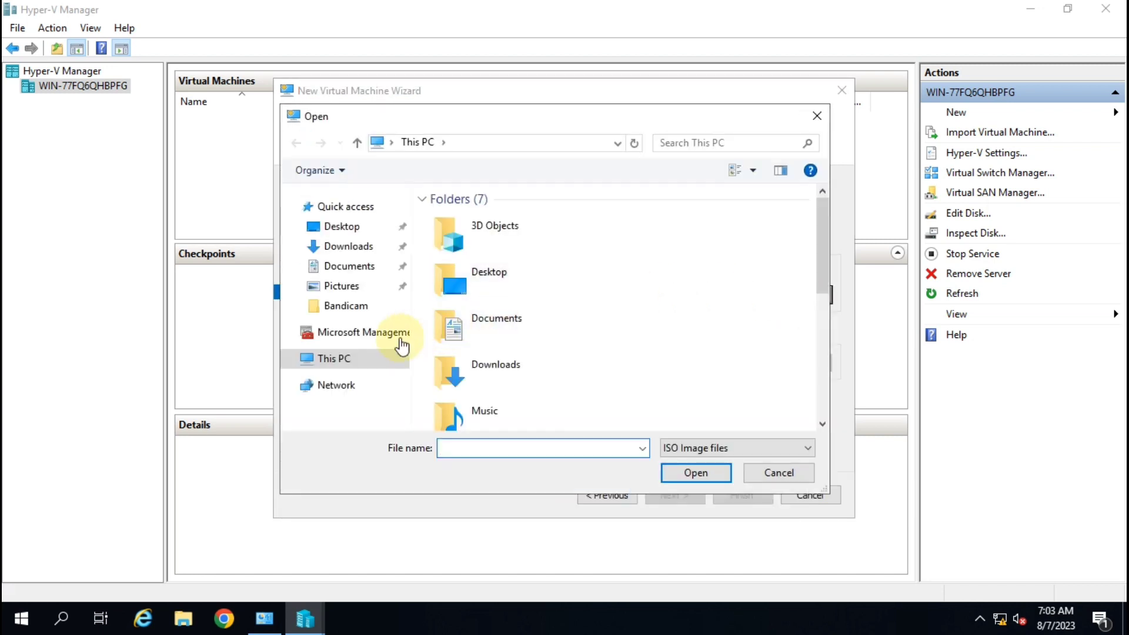
click(332, 360)
scroll(585, 340, down, 5)
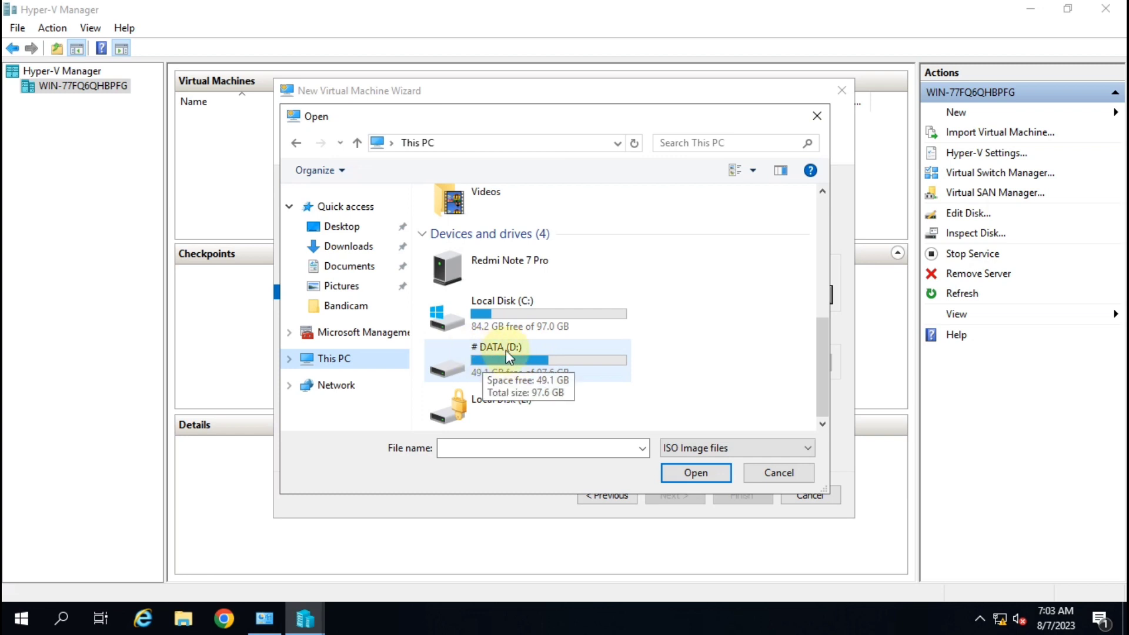
click(322, 360)
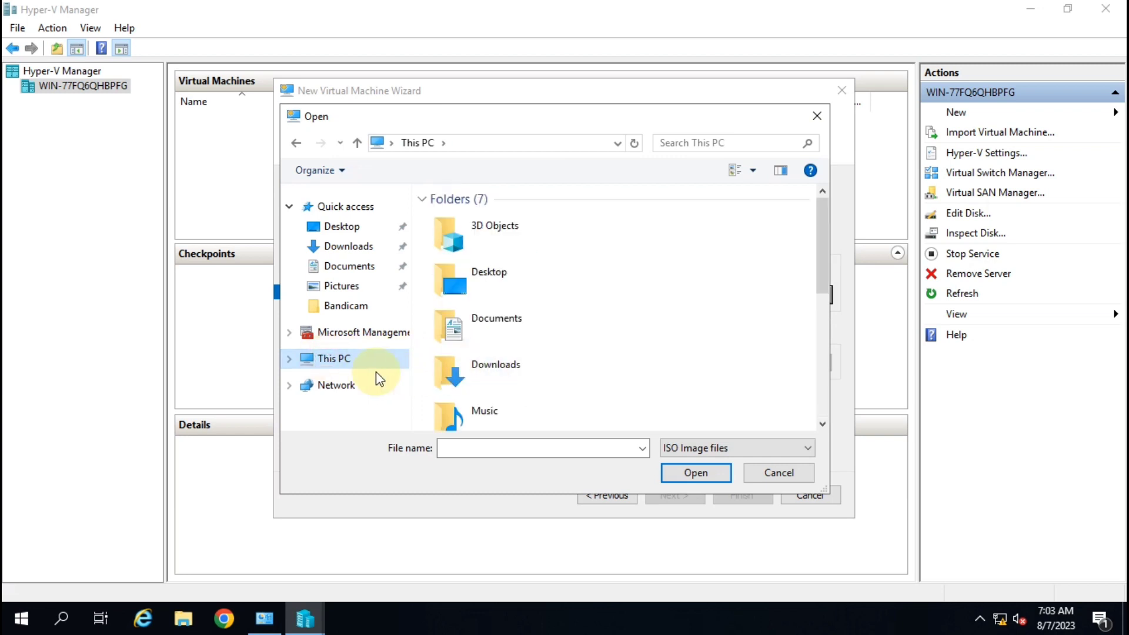
scroll(555, 345, down, 5)
double_click(506, 358)
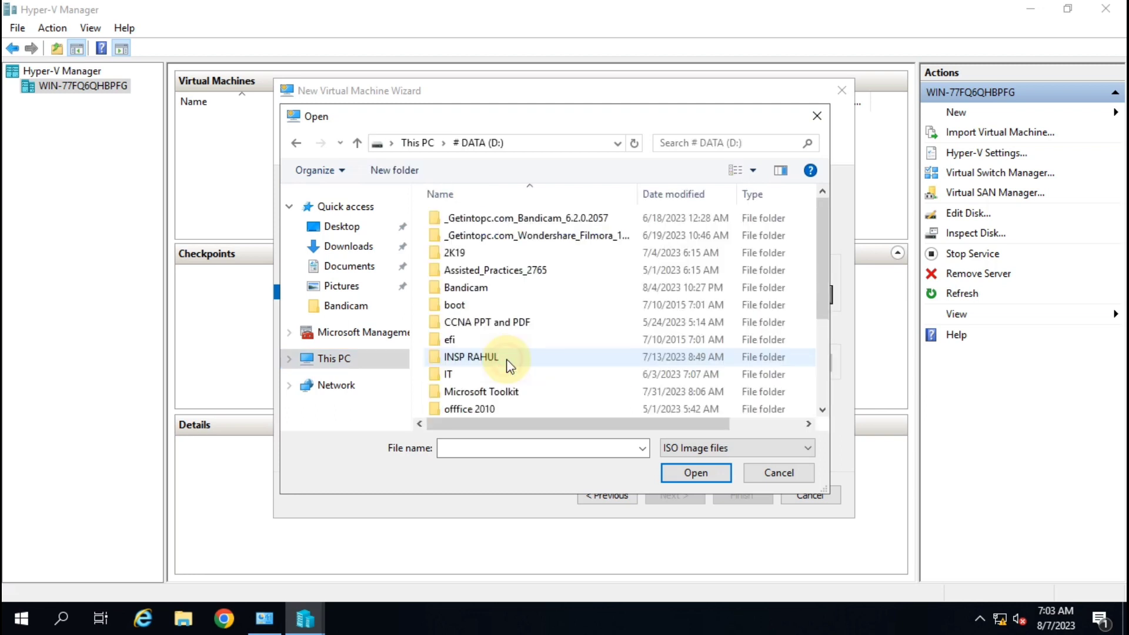
scroll(509, 359, down, 3)
click(494, 390)
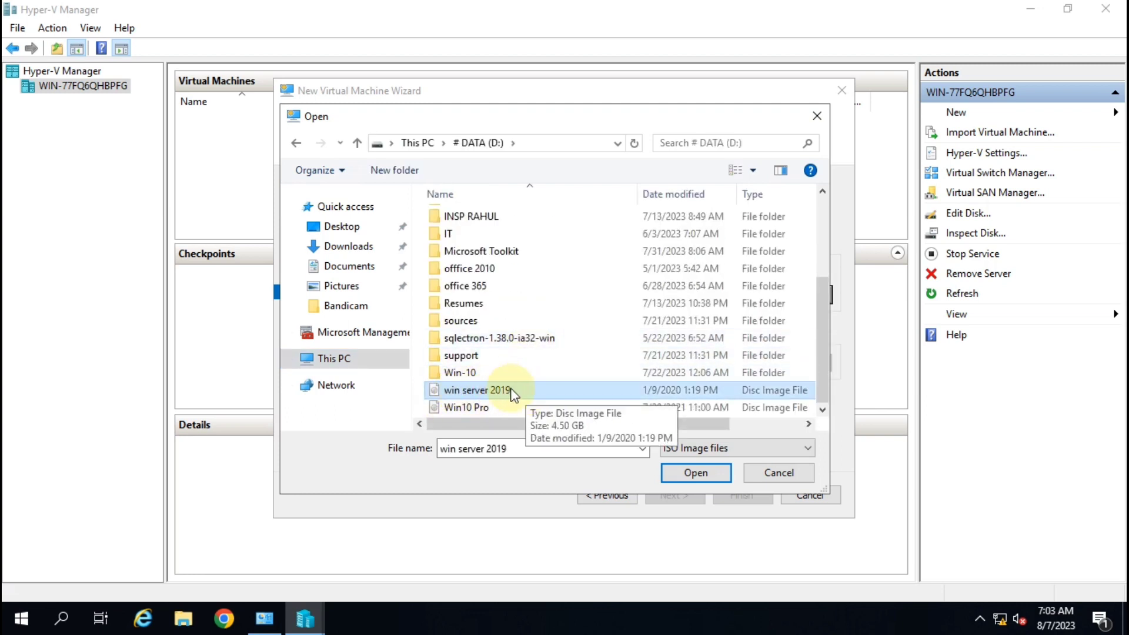
click(699, 475)
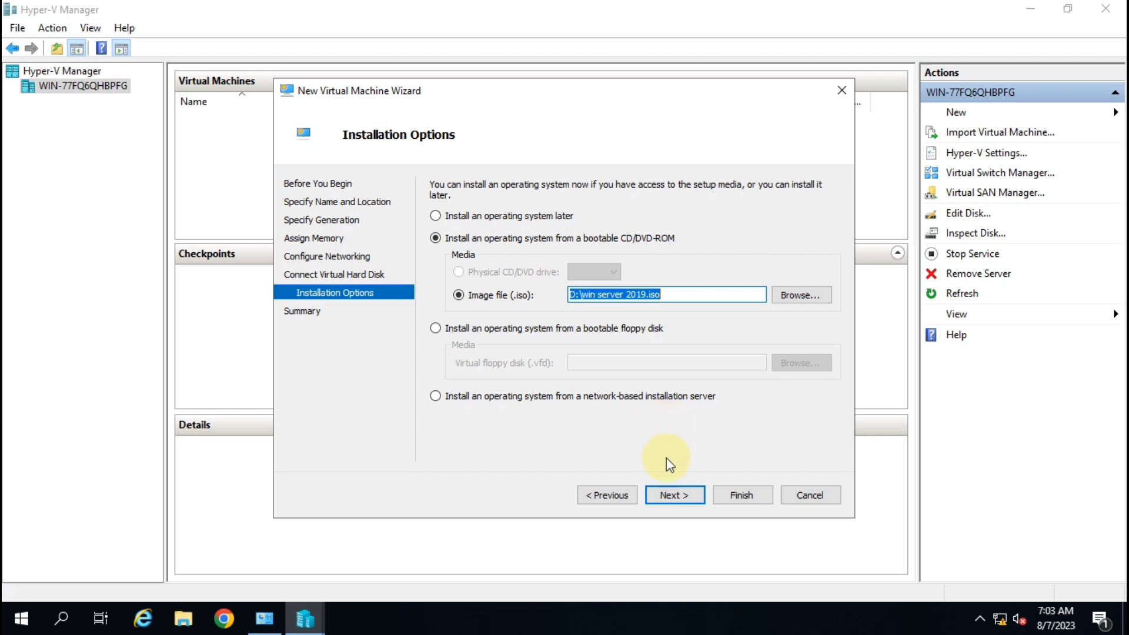
Review the wizard summary and finish creating the Server-2019 virtual machine.
click(675, 494)
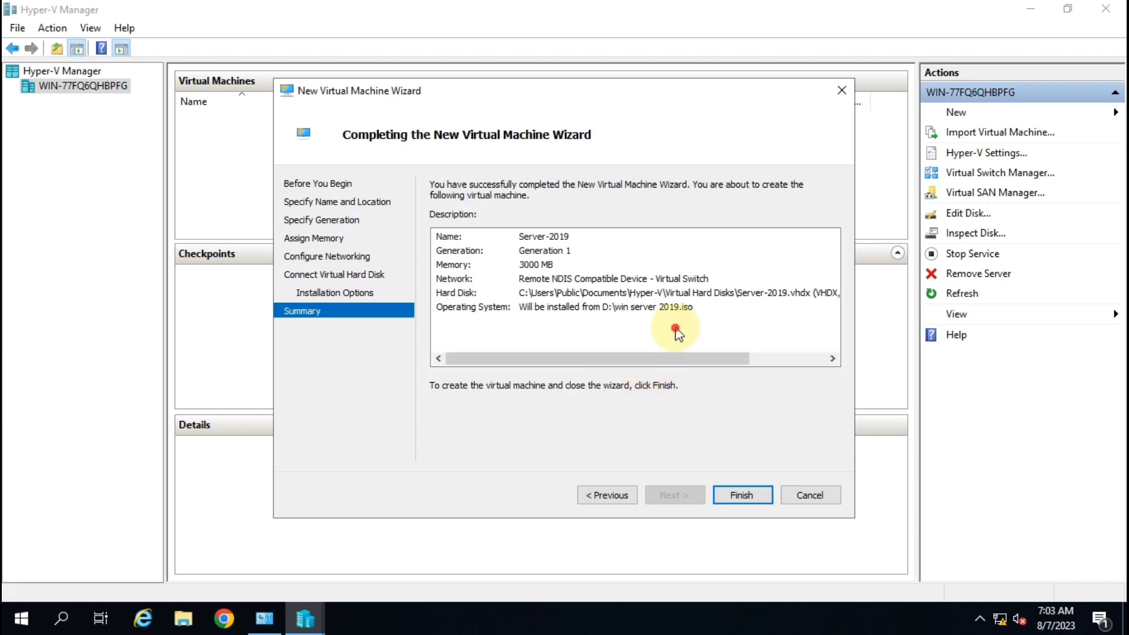
drag(675, 329, 528, 244)
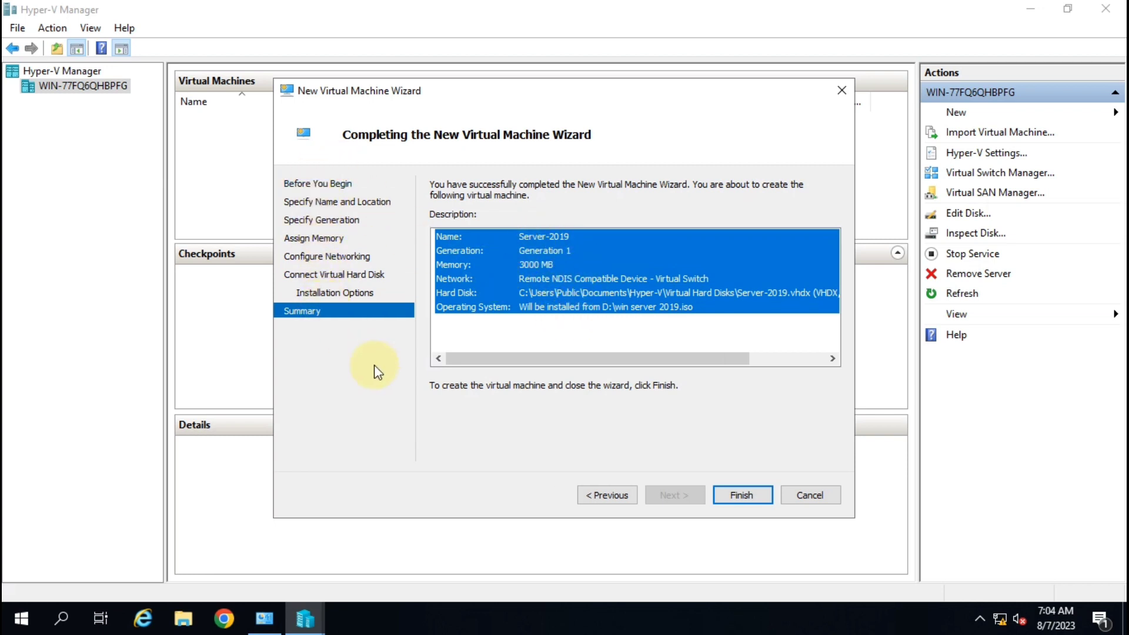
click(758, 496)
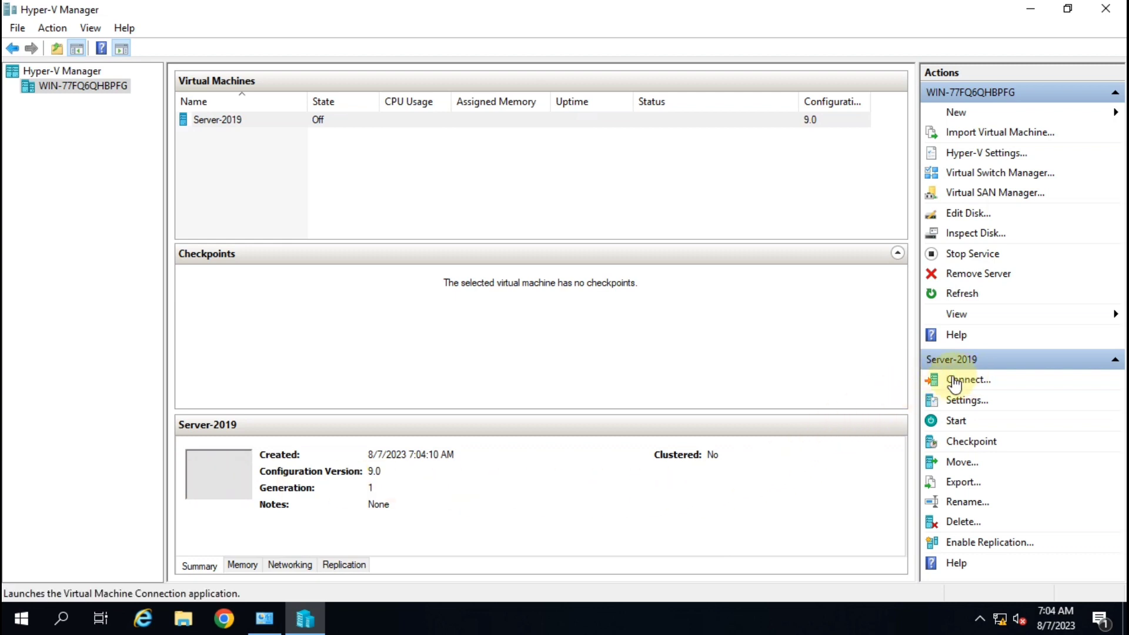
Start Server-2019, connect to its console, and maximise the connection window.
click(955, 423)
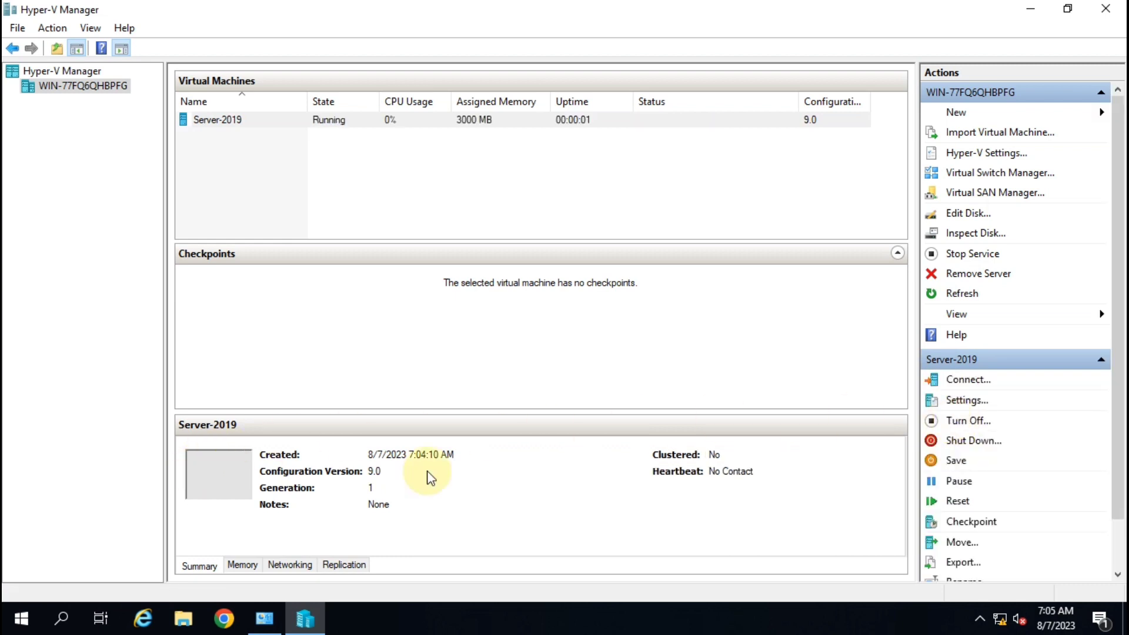
click(964, 380)
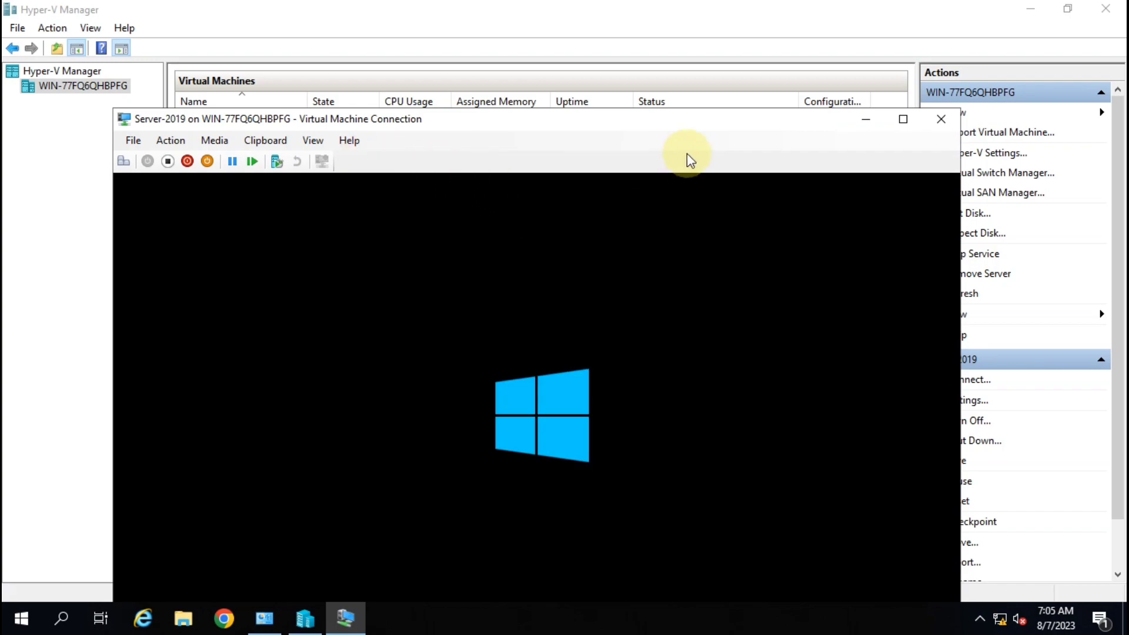
click(918, 121)
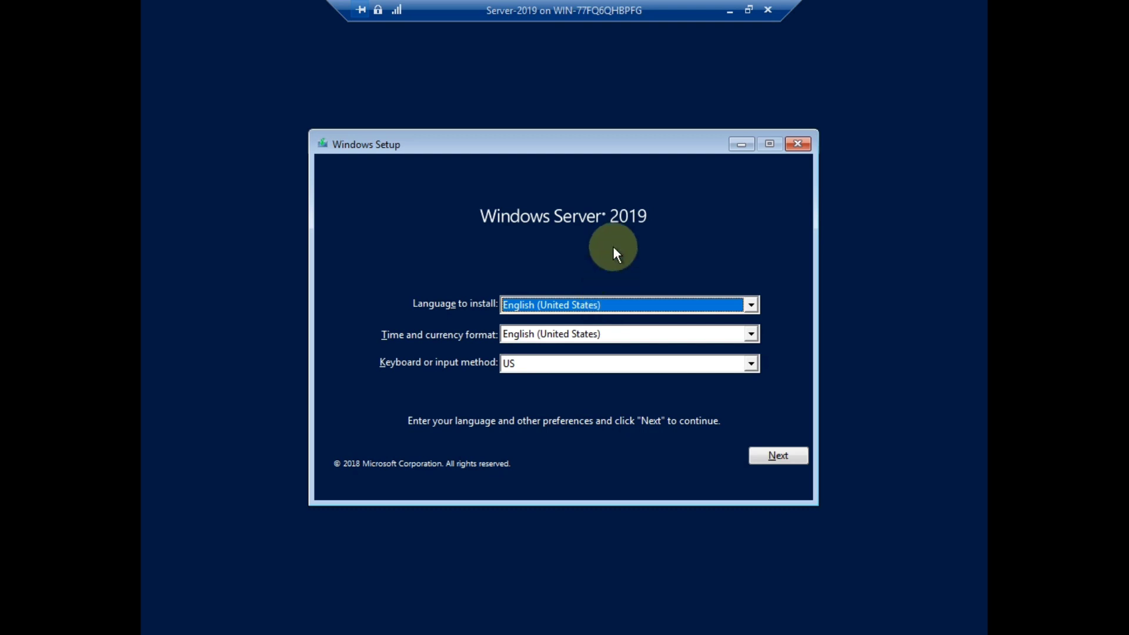
Keep English (United States) language defaults and choose Install now in Windows Setup.
click(788, 458)
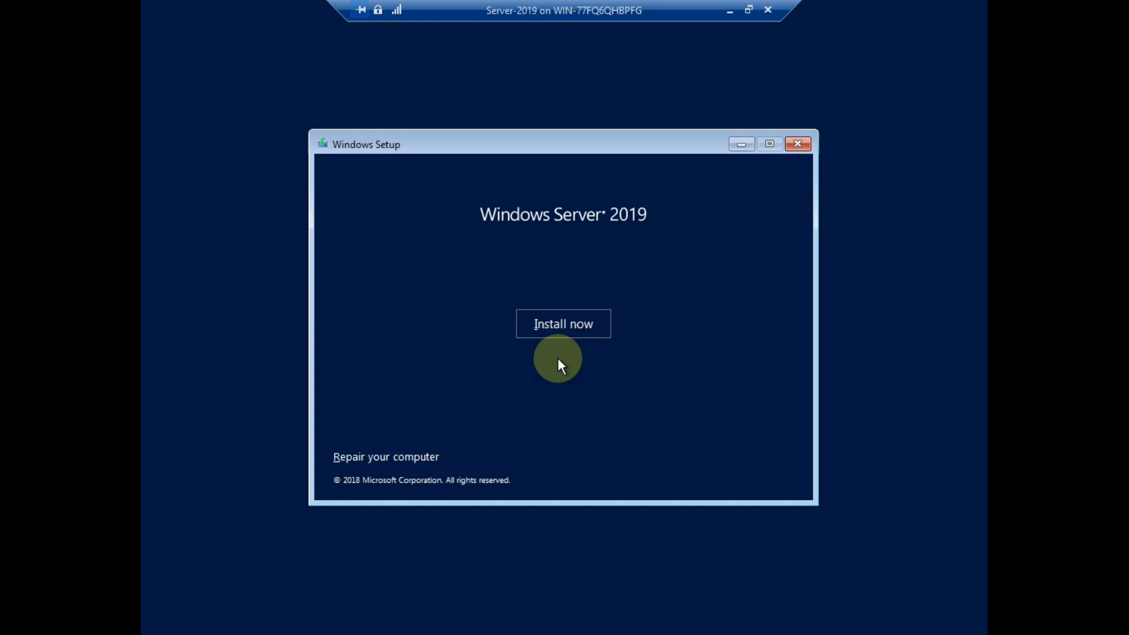
click(569, 328)
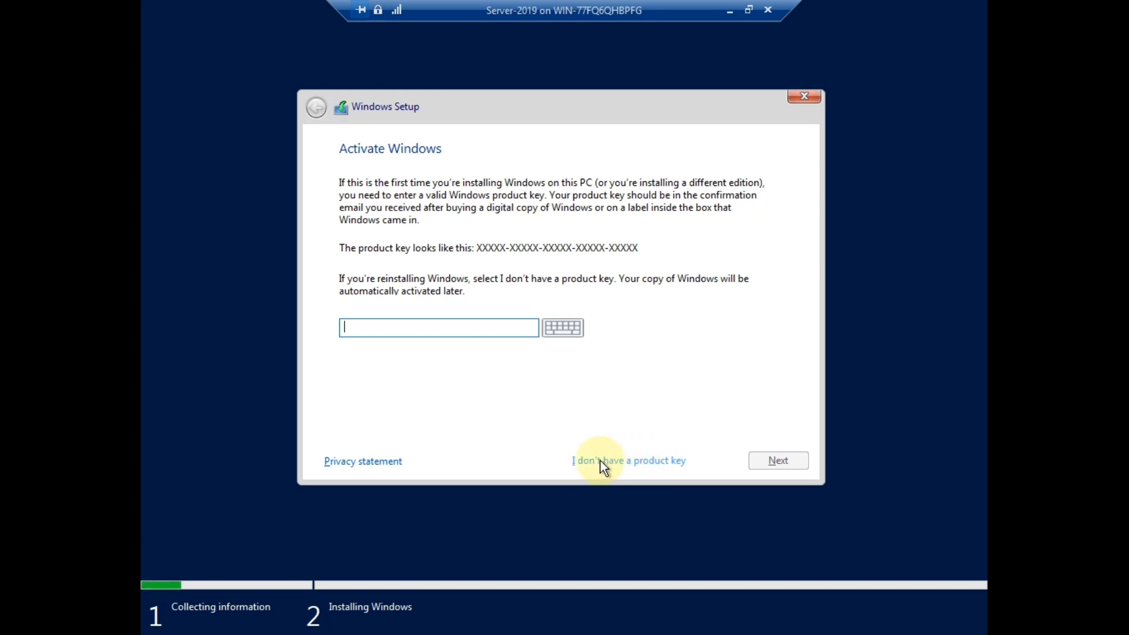
Skip the product key and pick Windows Server 2019 Standard (Desktop Experience).
click(639, 460)
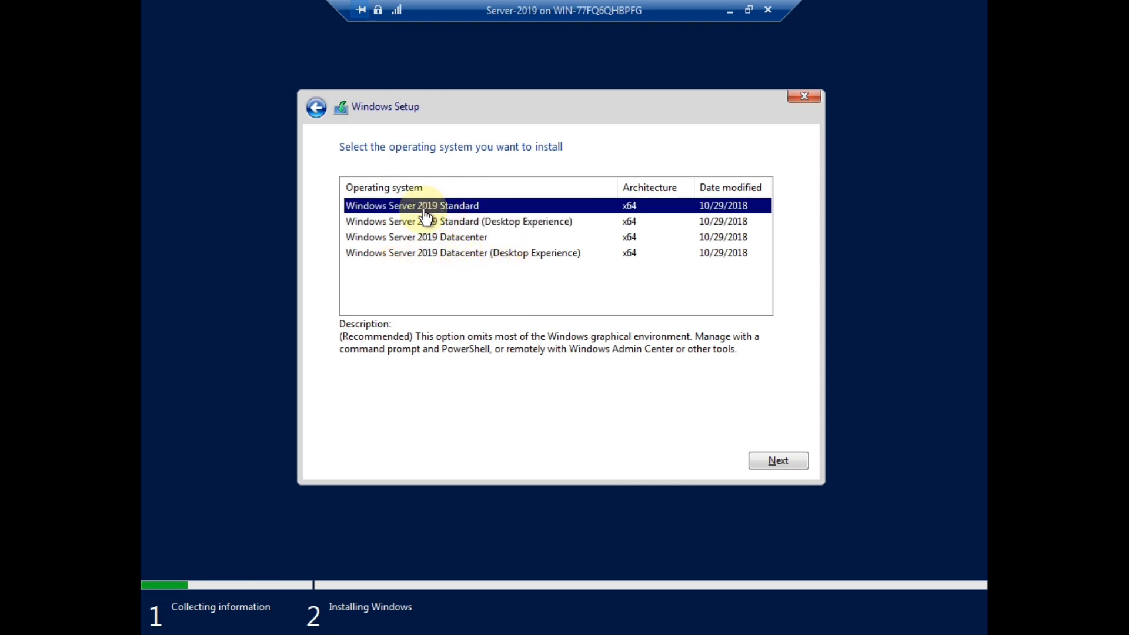
click(516, 222)
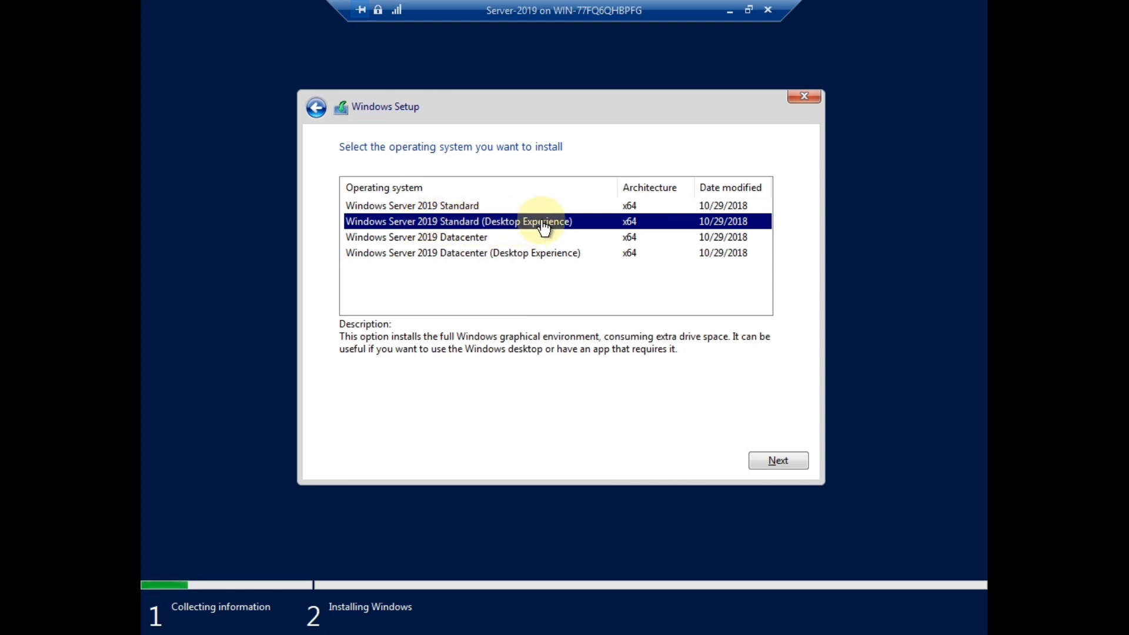
click(795, 459)
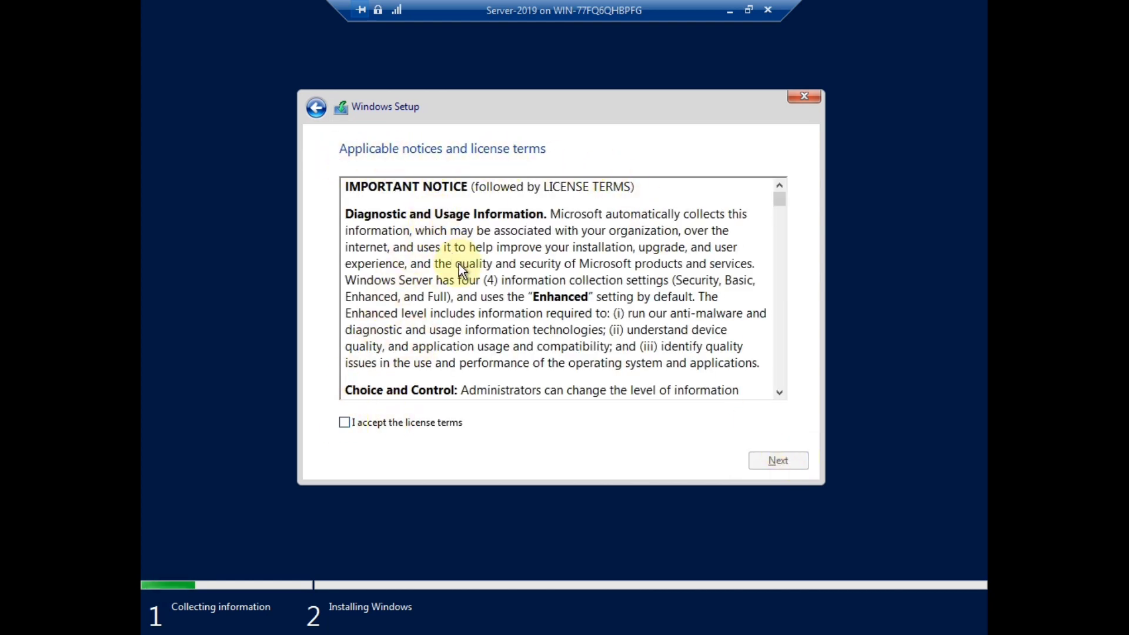
Scroll through the license text, accept the license terms, and continue.
scroll(459, 263, down, 10)
scroll(464, 264, down, 15)
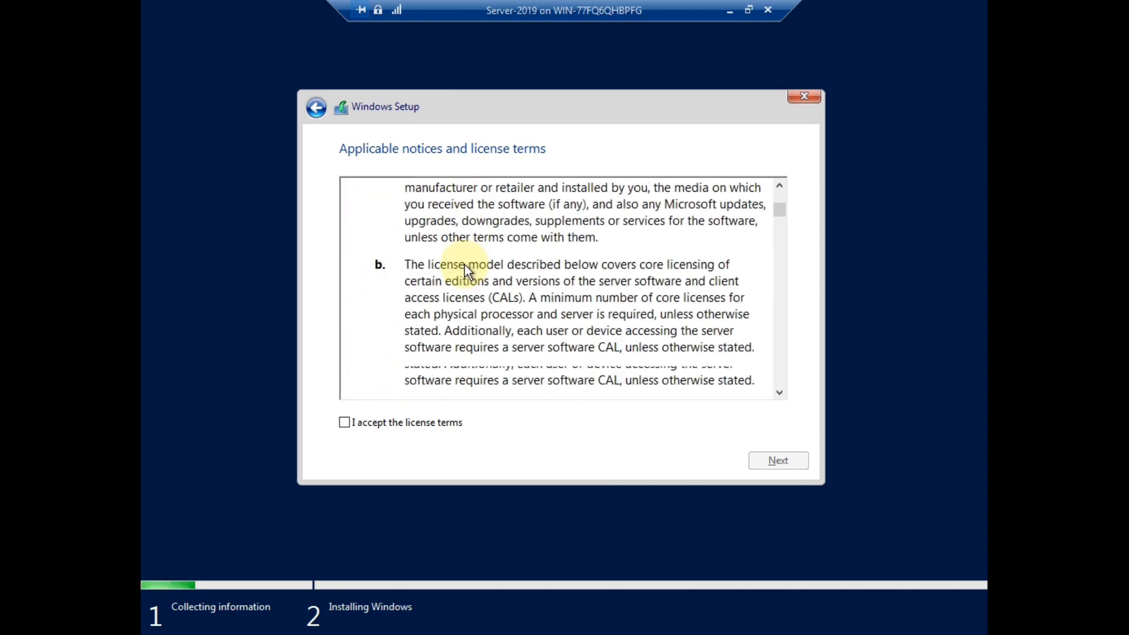
scroll(467, 263, down, 2)
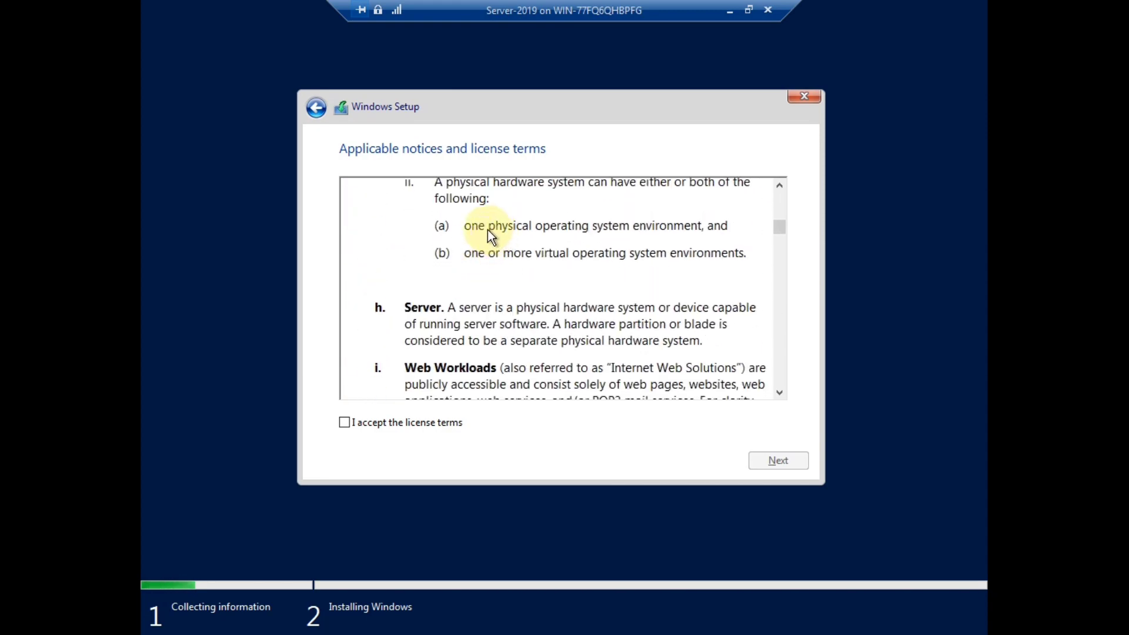
click(345, 421)
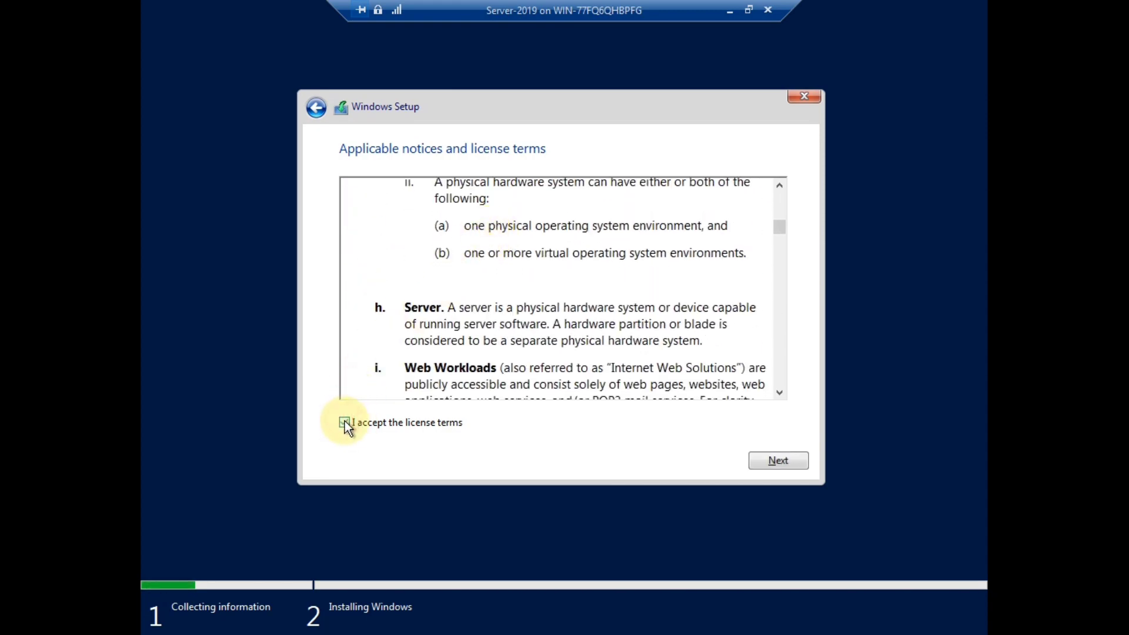
click(344, 422)
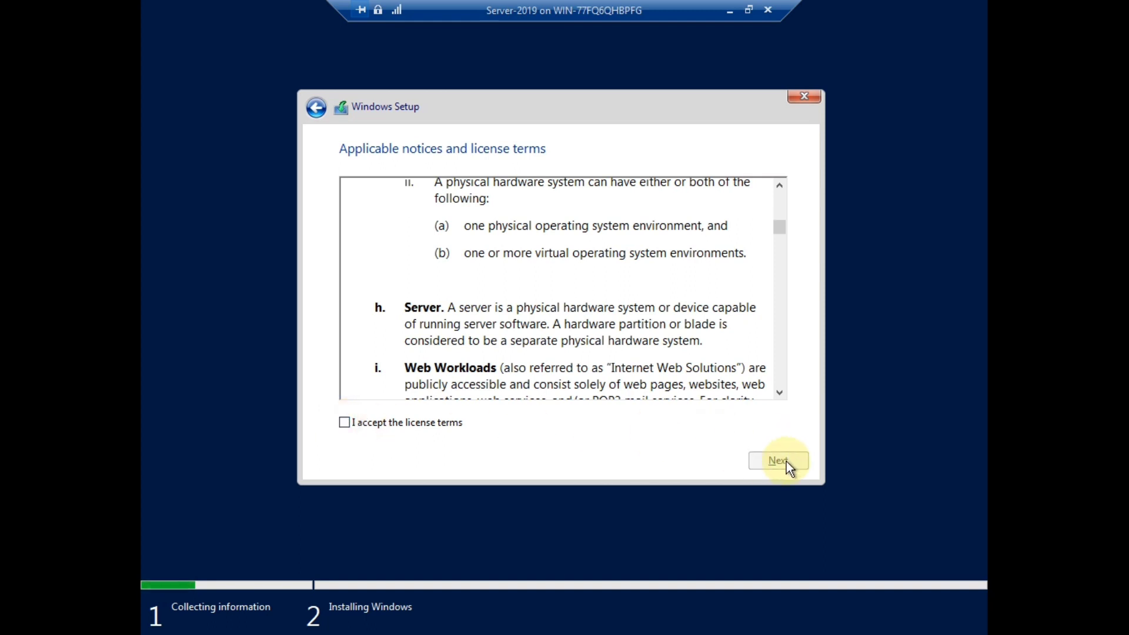
click(344, 423)
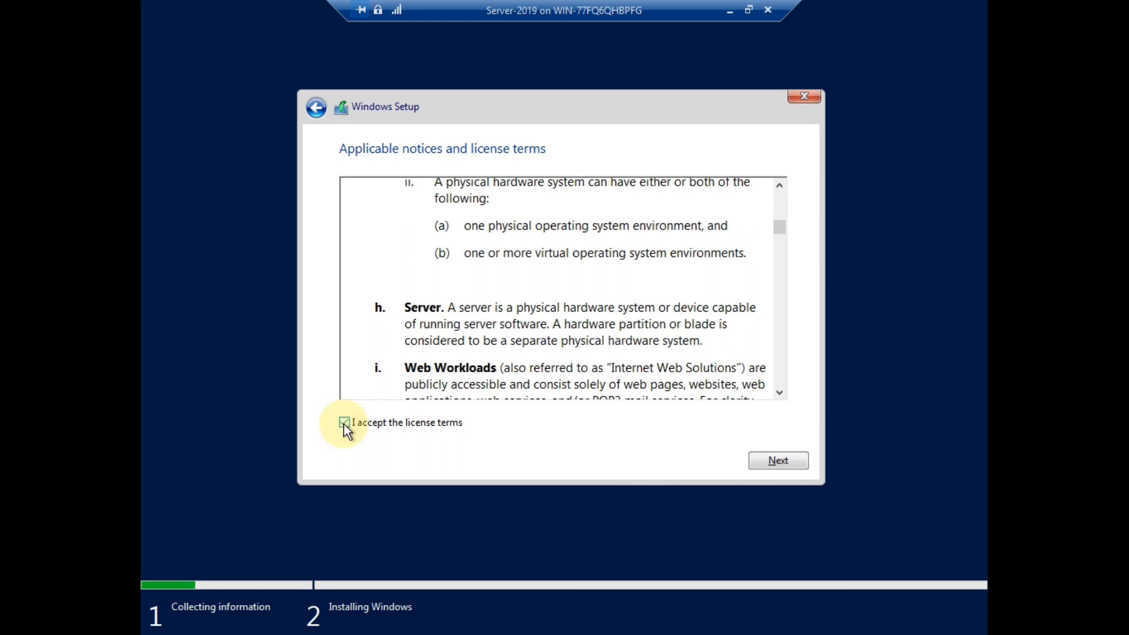
click(788, 464)
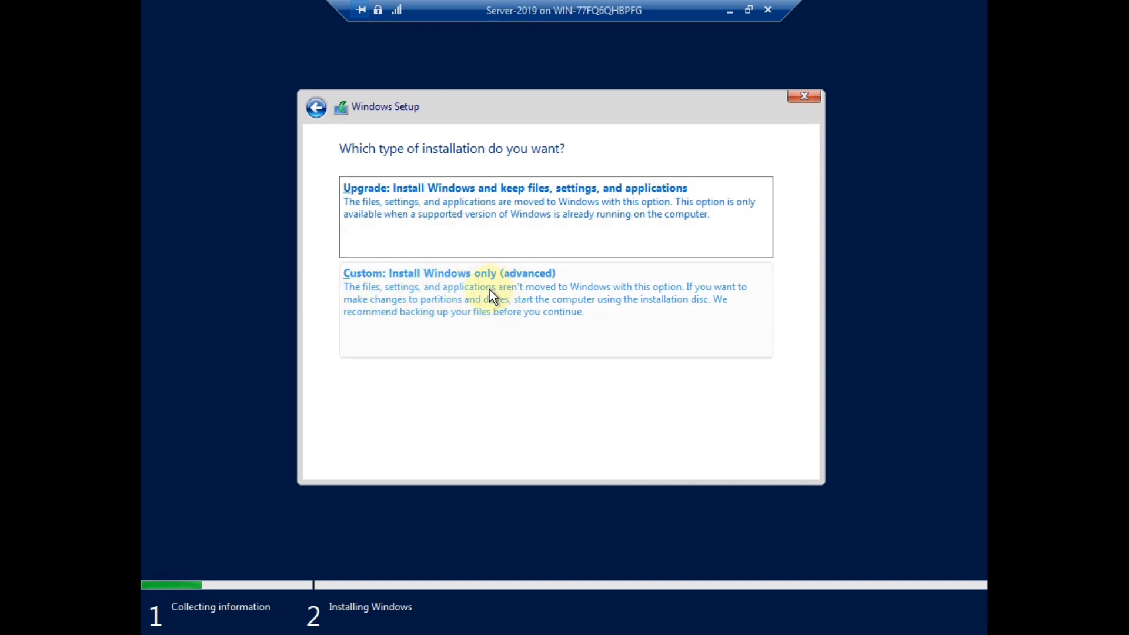
Choose 'Custom: Install Windows only (advanced)' as the installation type.
click(453, 284)
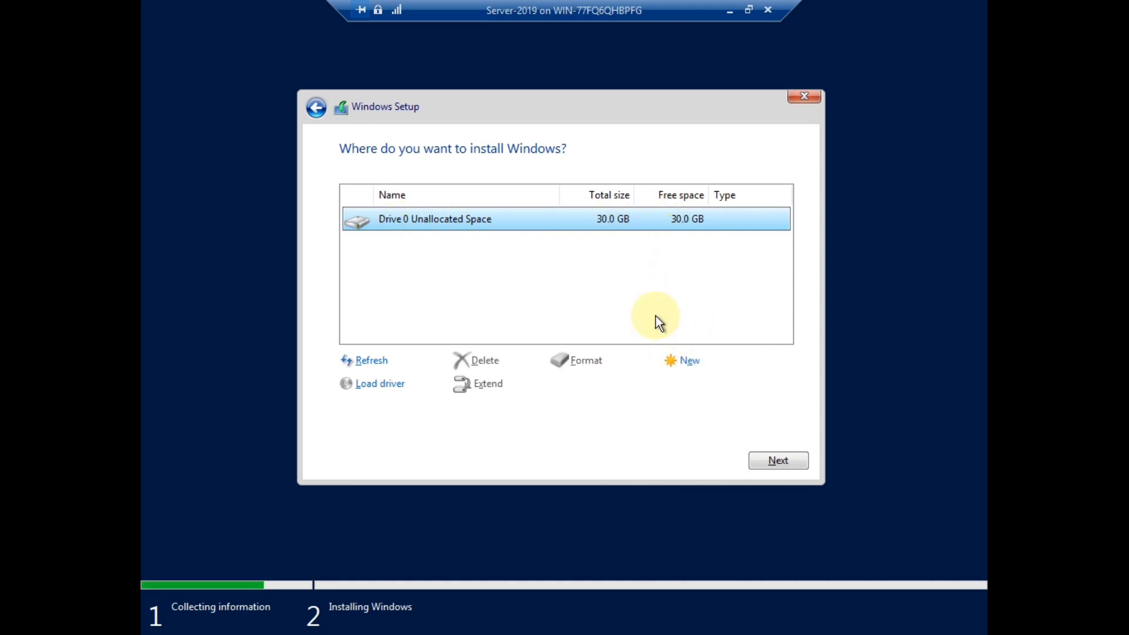
Start a new partition on Drive 0 and select its 30720 MB size value.
click(689, 361)
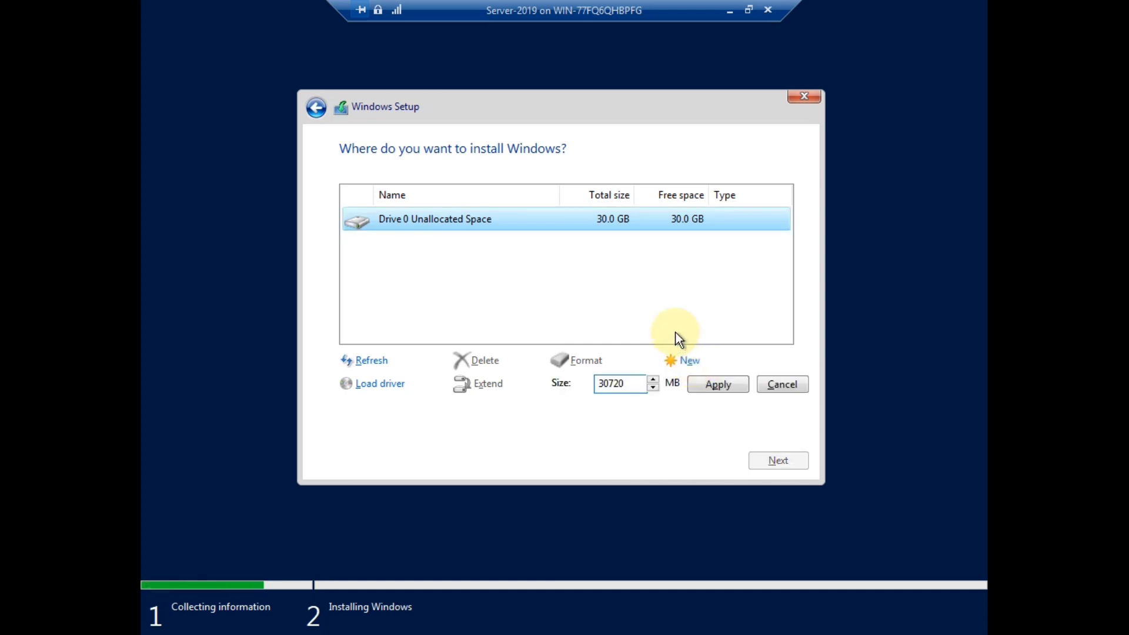
drag(600, 385, 615, 384)
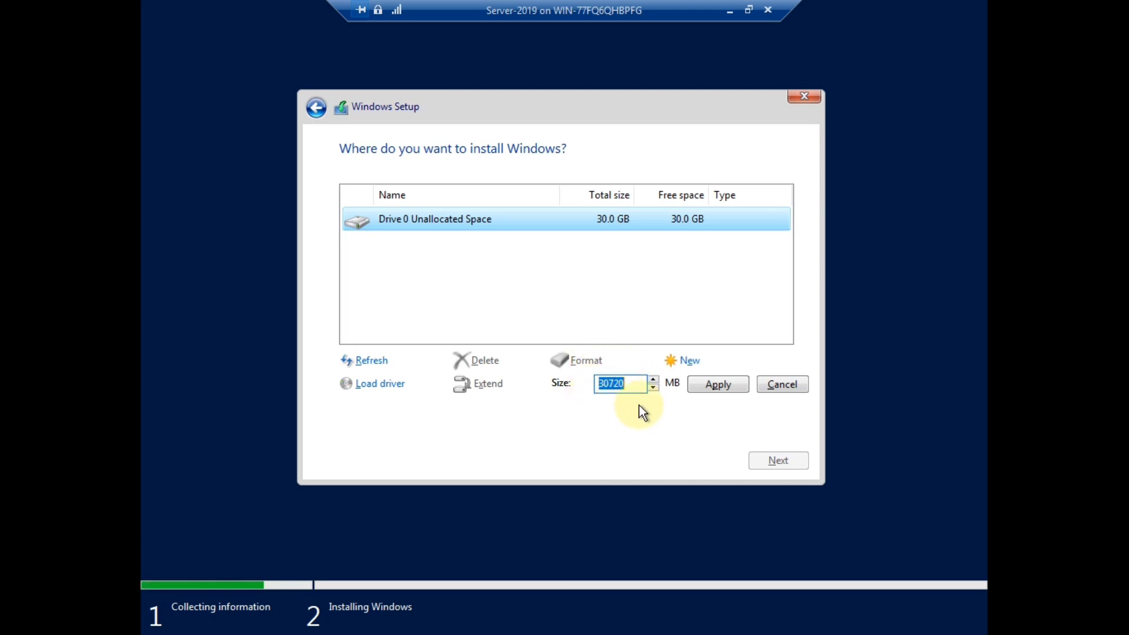
Apply the 30720 MB partition, accept extra system partitions, and install Windows on Partition 2.
click(720, 387)
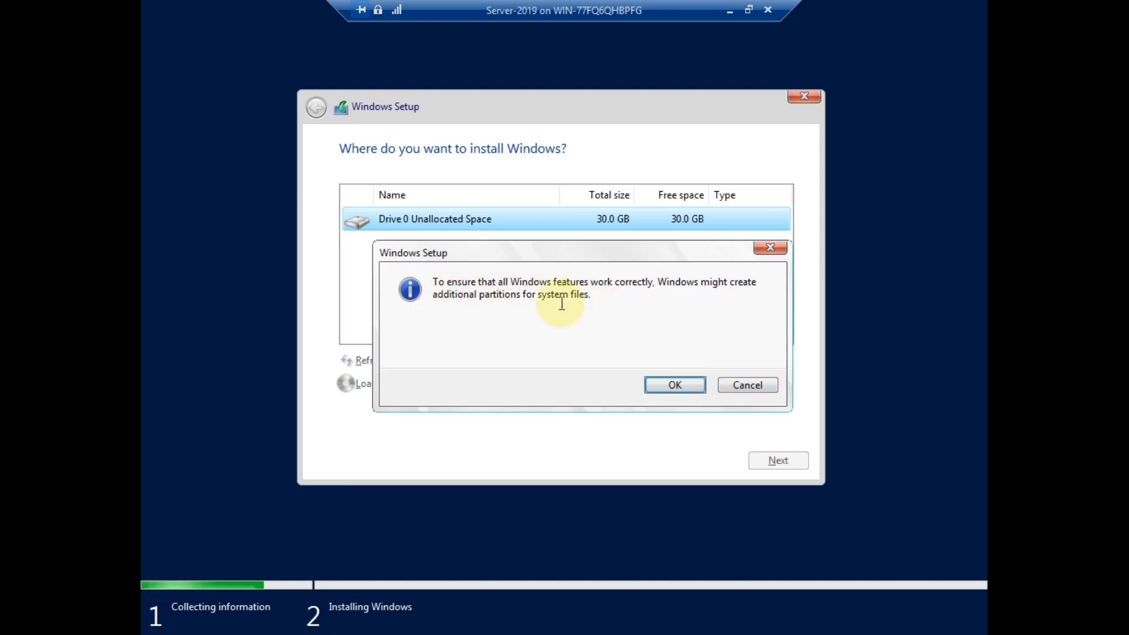
click(665, 385)
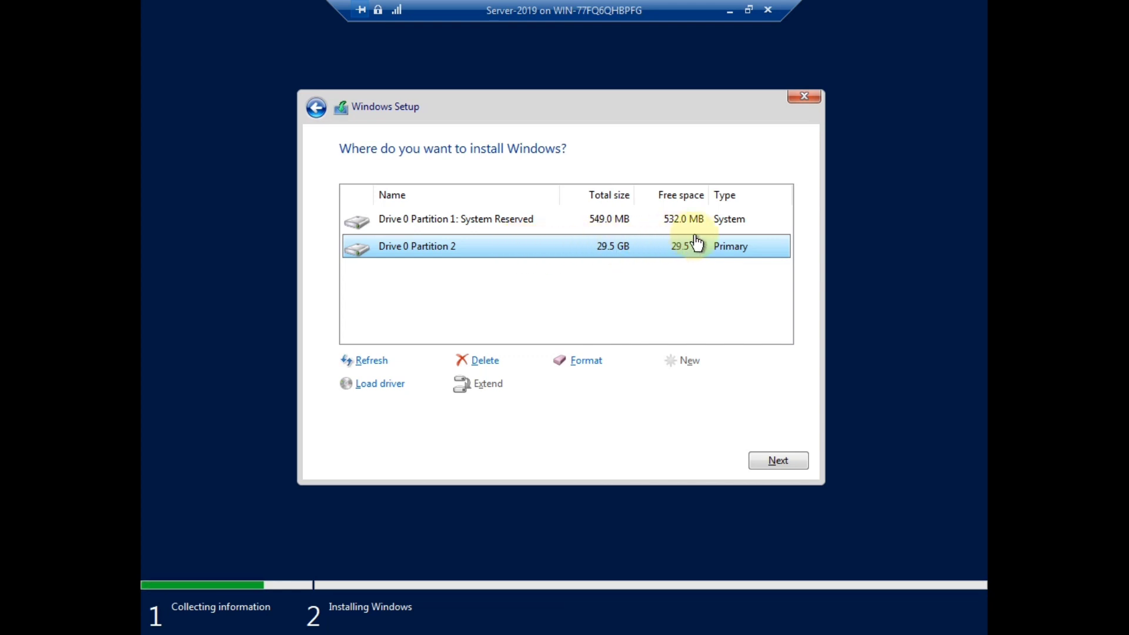
click(791, 465)
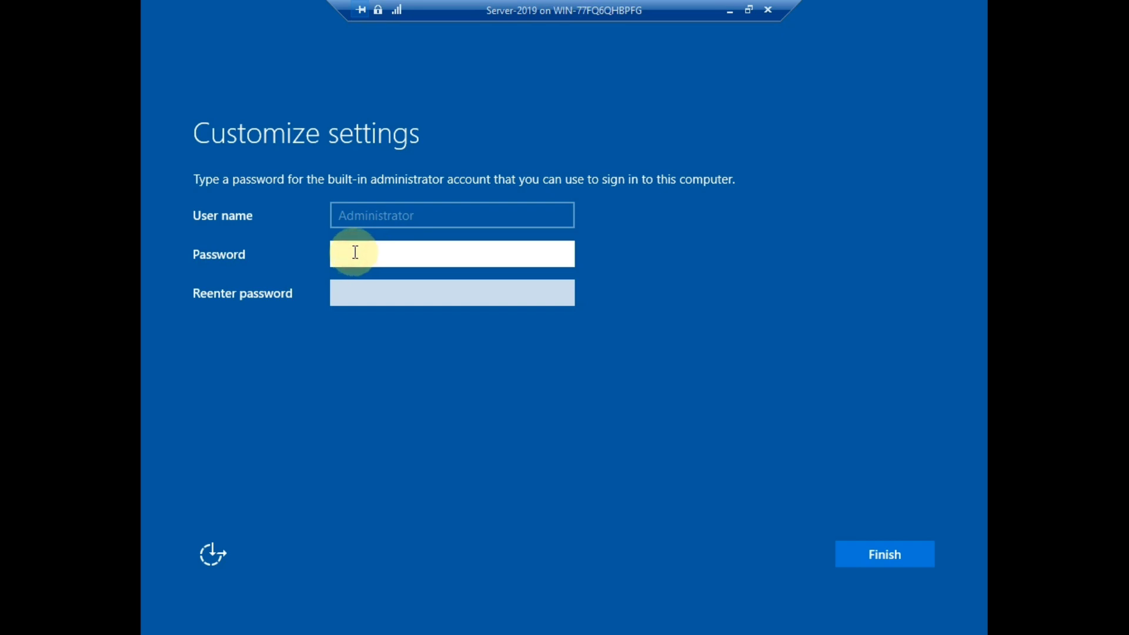
Enter the Administrator password in both password fields and finish setup.
text(Password)
key(Tab)
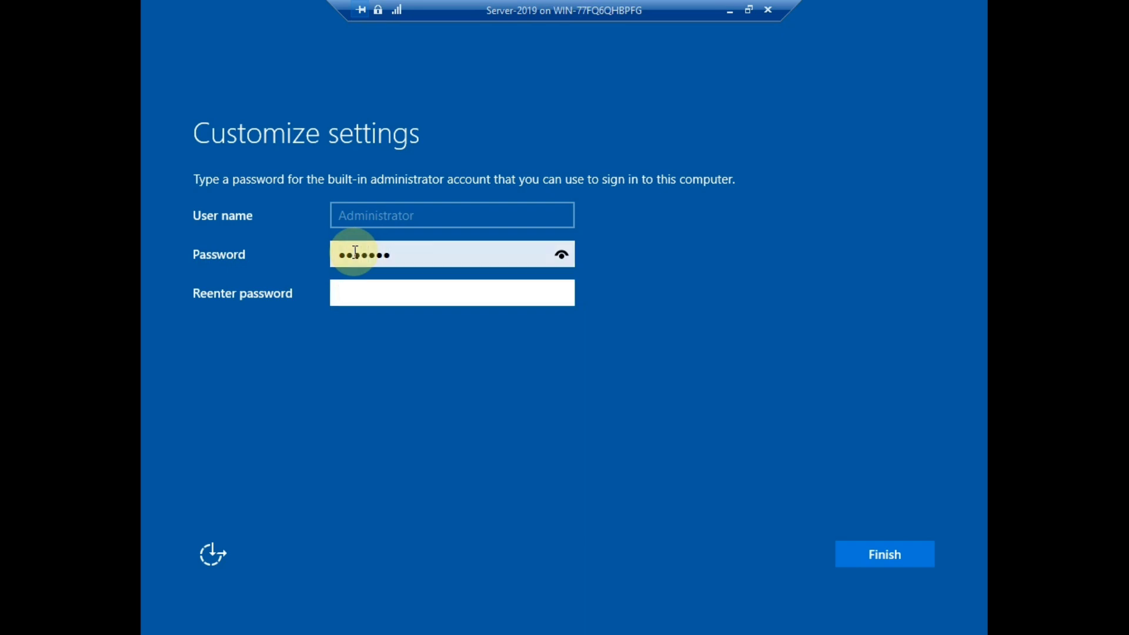
text(Passwor)
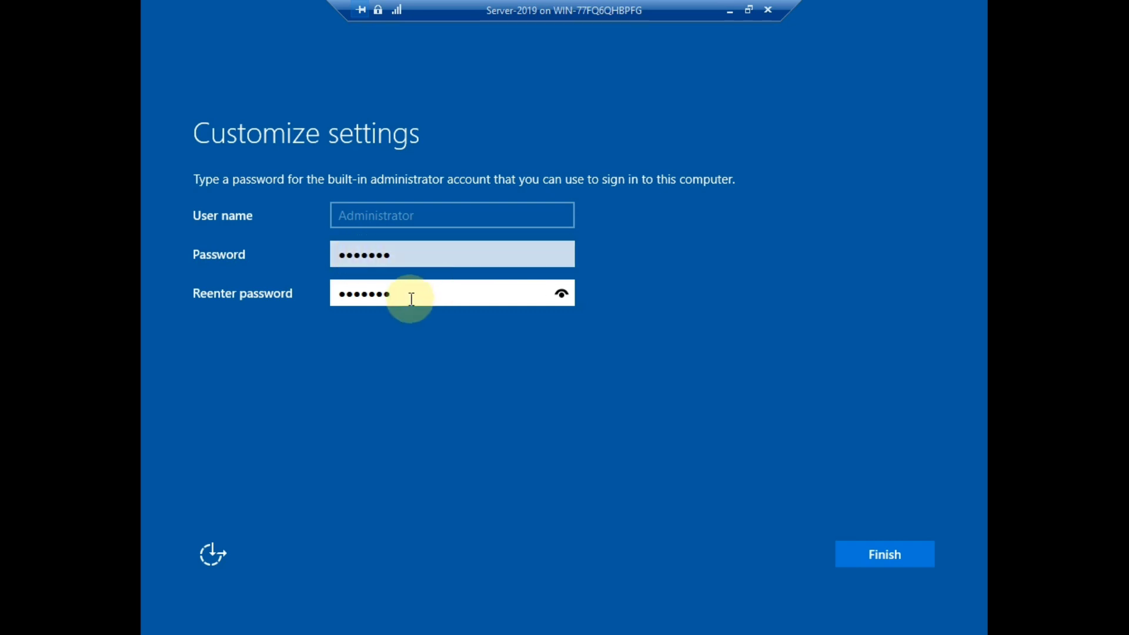
click(887, 553)
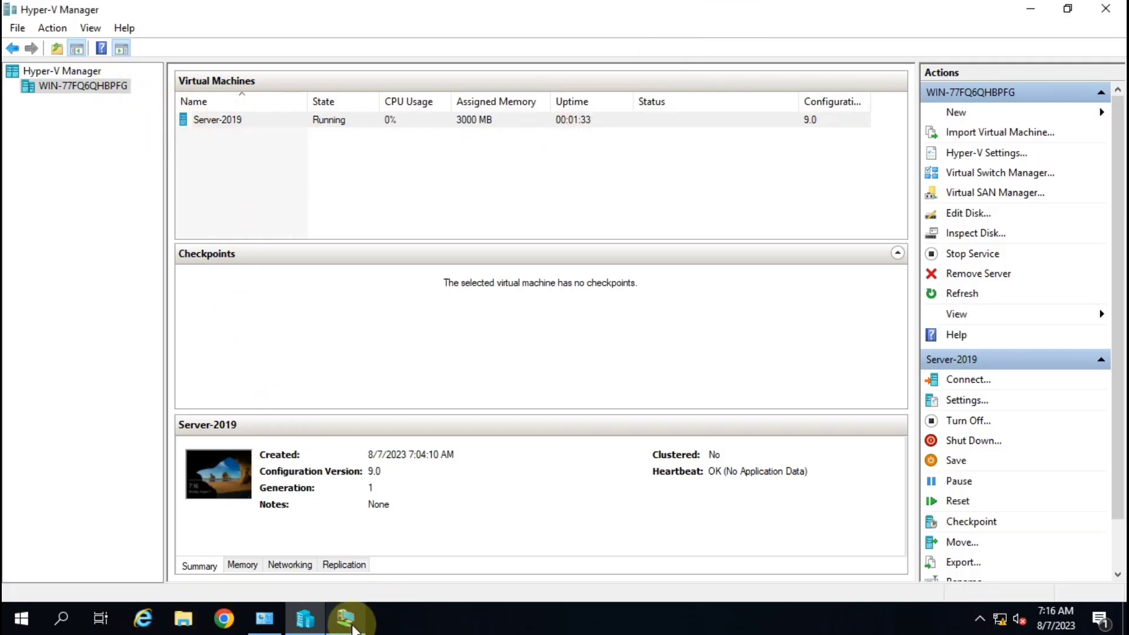
Restore the Server-2019 connection window and send Ctrl+Alt+Delete to reach the Administrator sign-in screen.
click(345, 618)
click(749, 11)
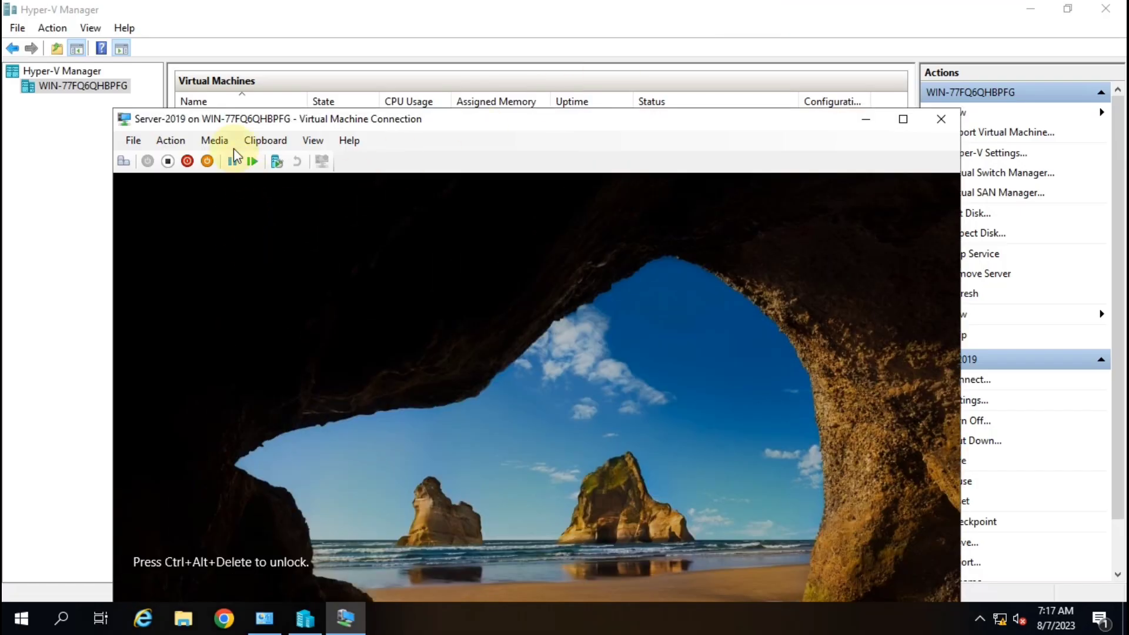
click(169, 140)
click(219, 160)
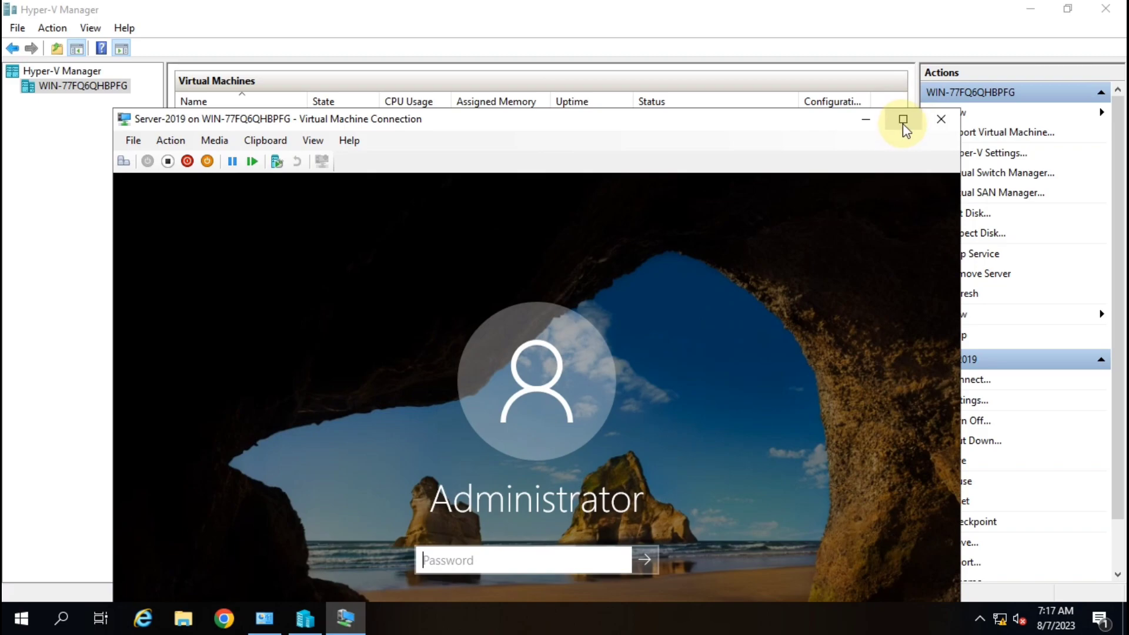
Maximize the Server-2019 connection and sign in by entering the Administrator password.
click(902, 121)
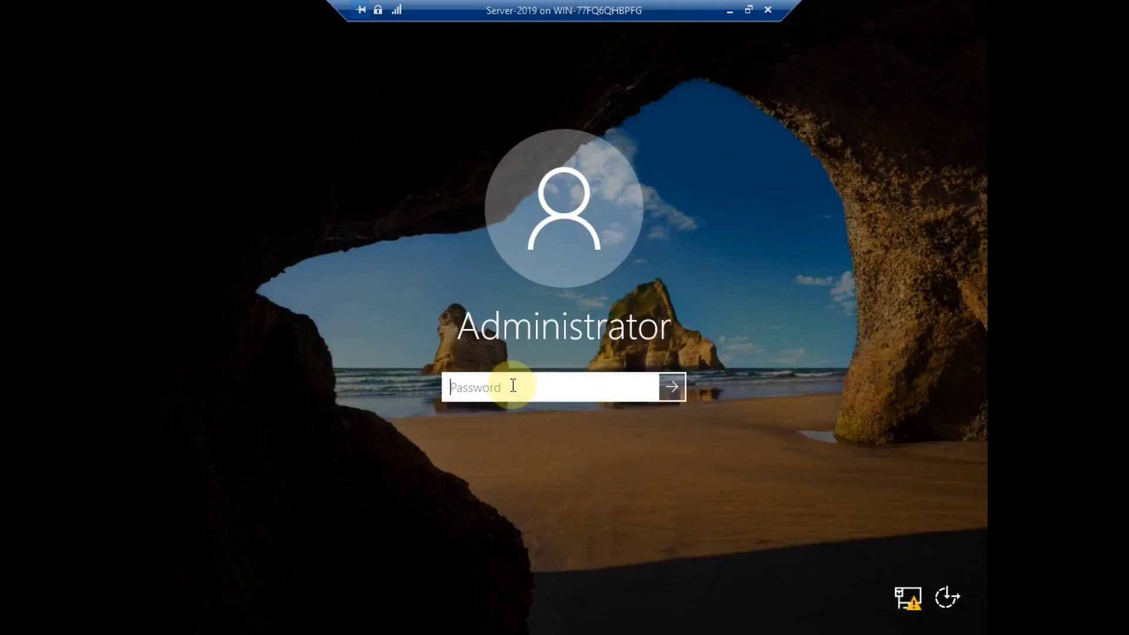
text(•••••••)
key(Return)
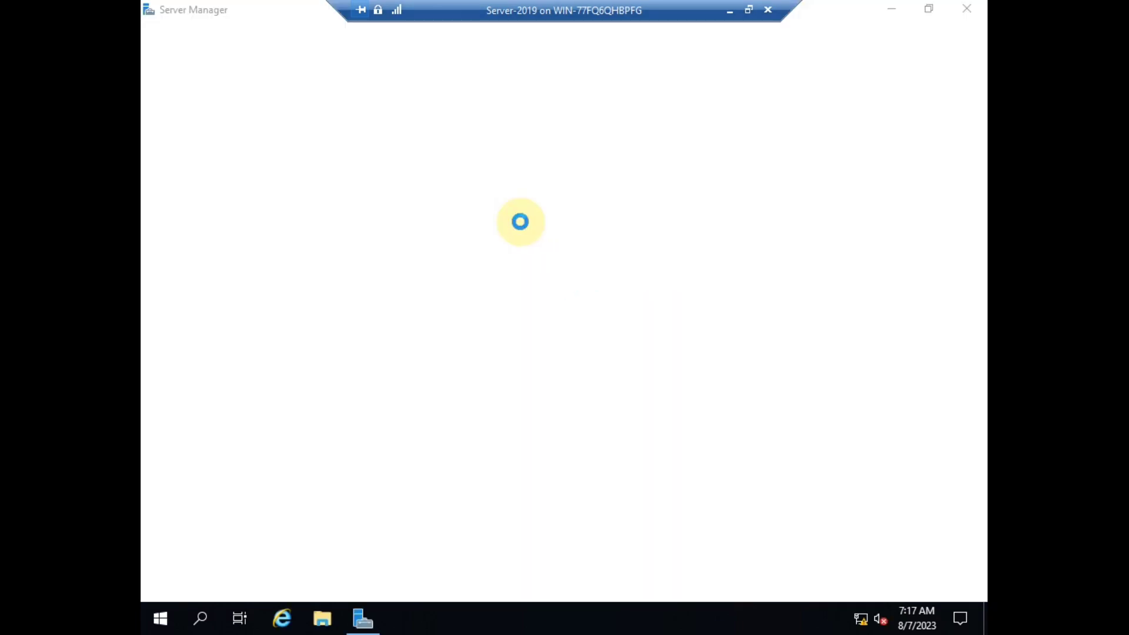
Close the Server Manager Dashboard window inside the Server-2019 guest.
click(966, 8)
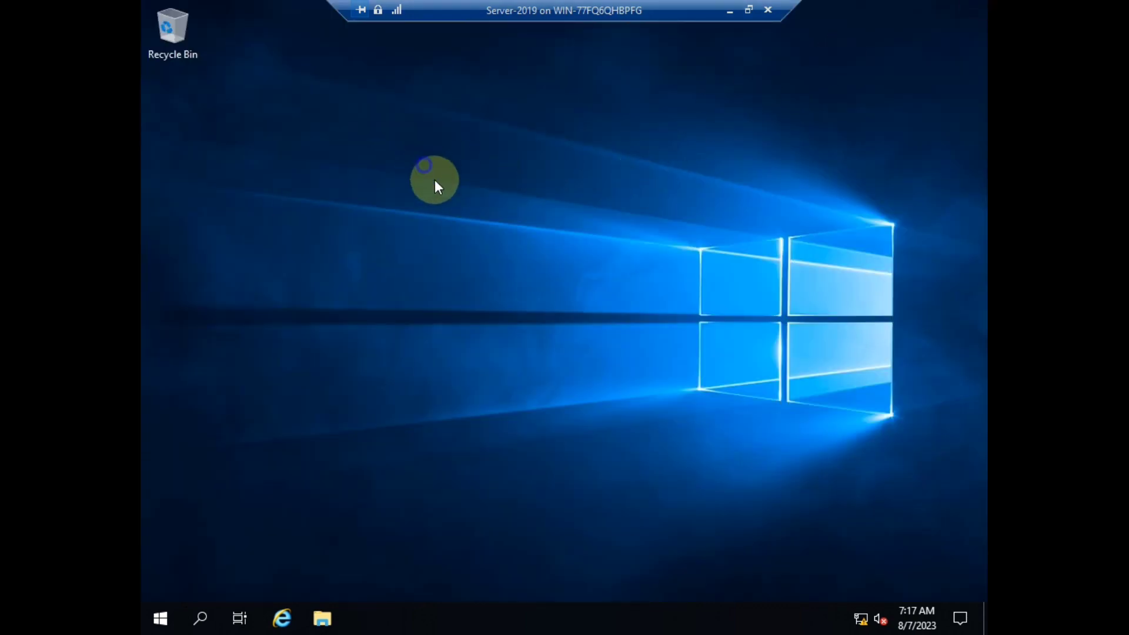
right_click(424, 167)
click(467, 213)
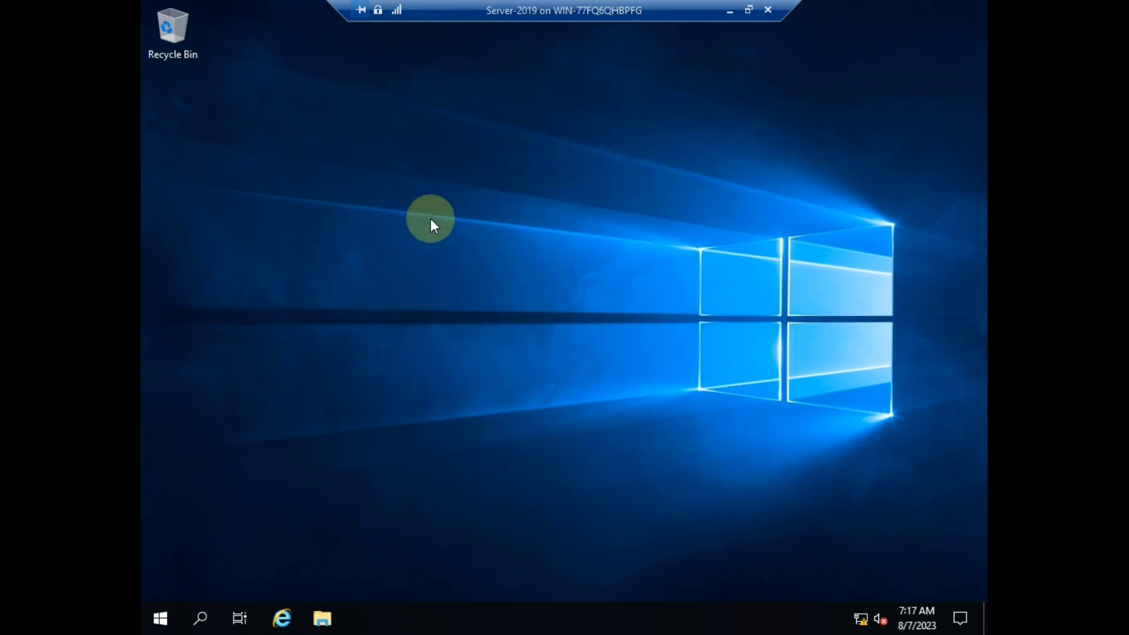
right_click(464, 193)
click(503, 240)
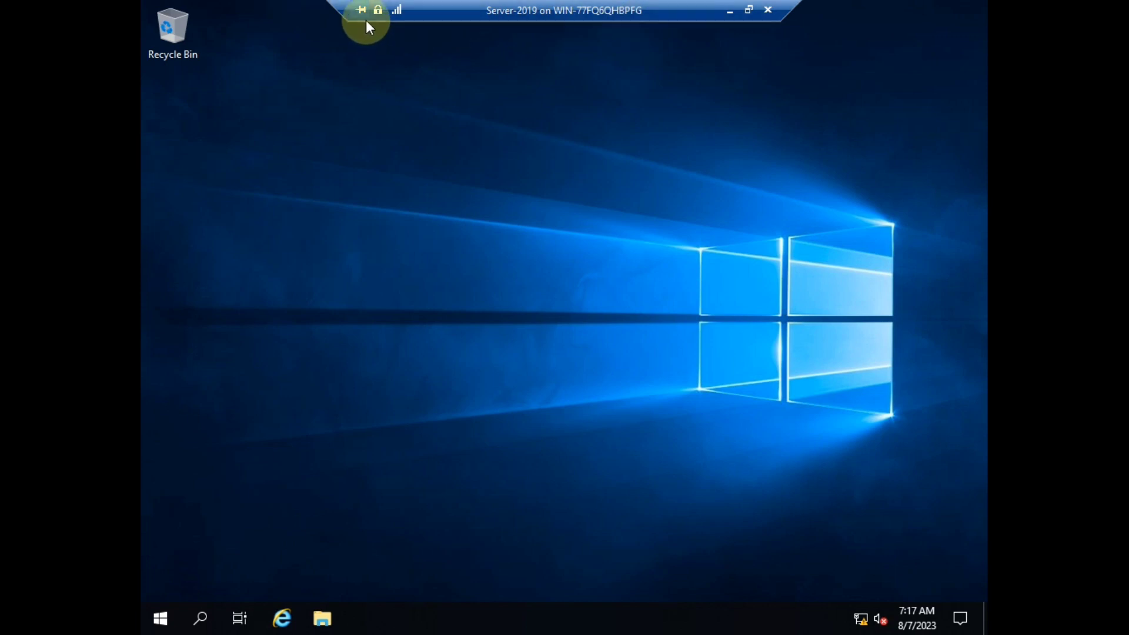
click(730, 13)
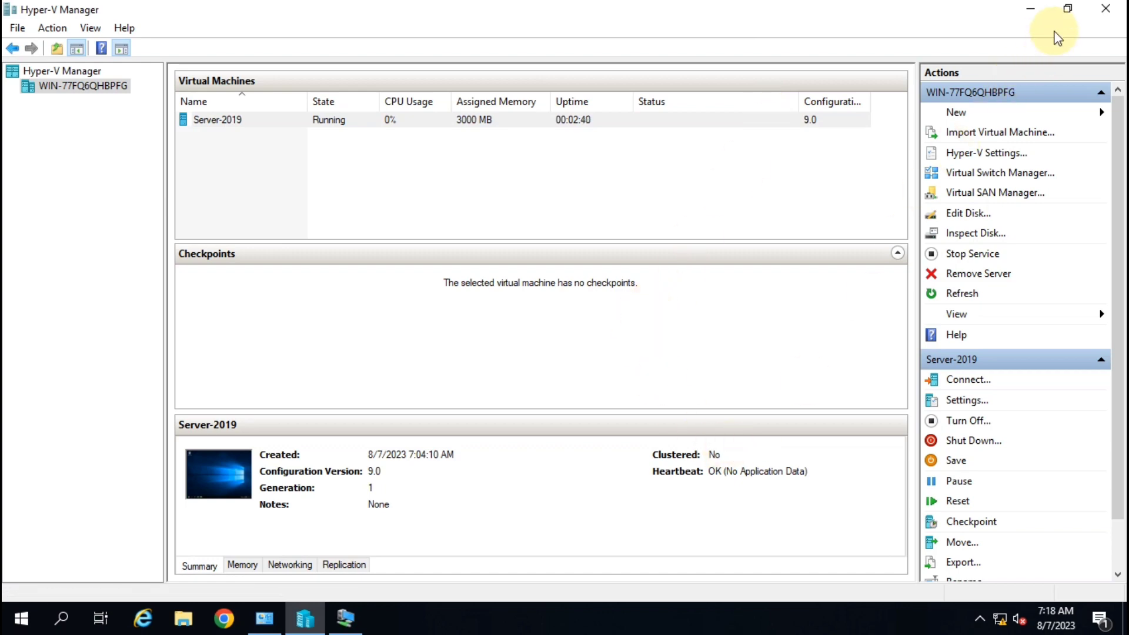
Minimize Hyper-V Manager and Administrative Tools, refresh the host desktop, then bring back the Server-2019 connection.
click(1034, 13)
click(1035, 12)
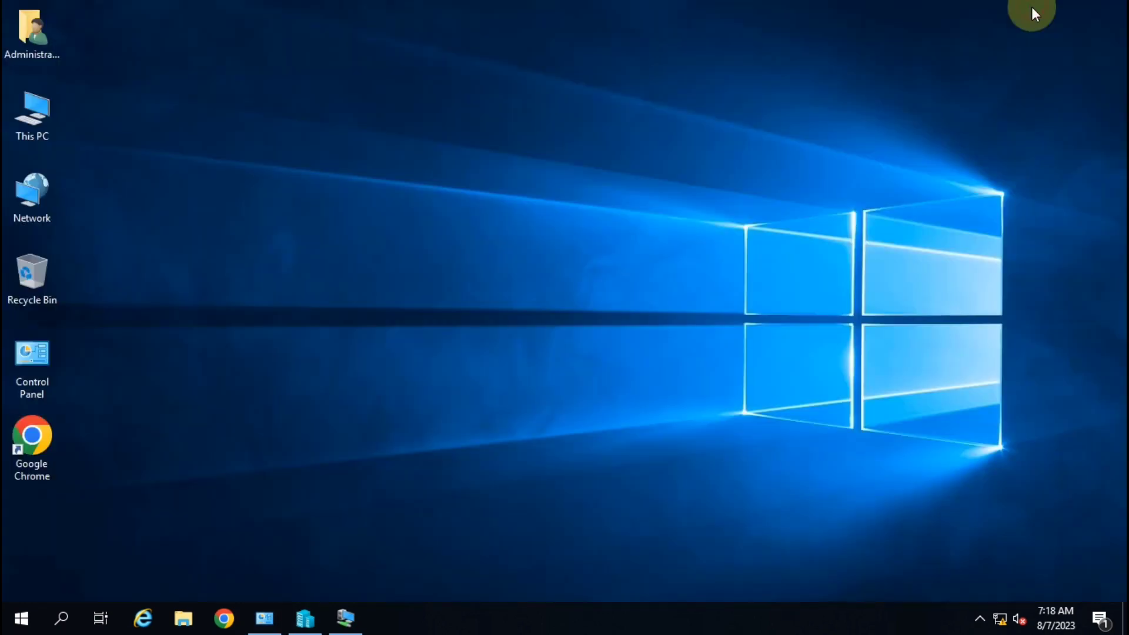
right_click(572, 139)
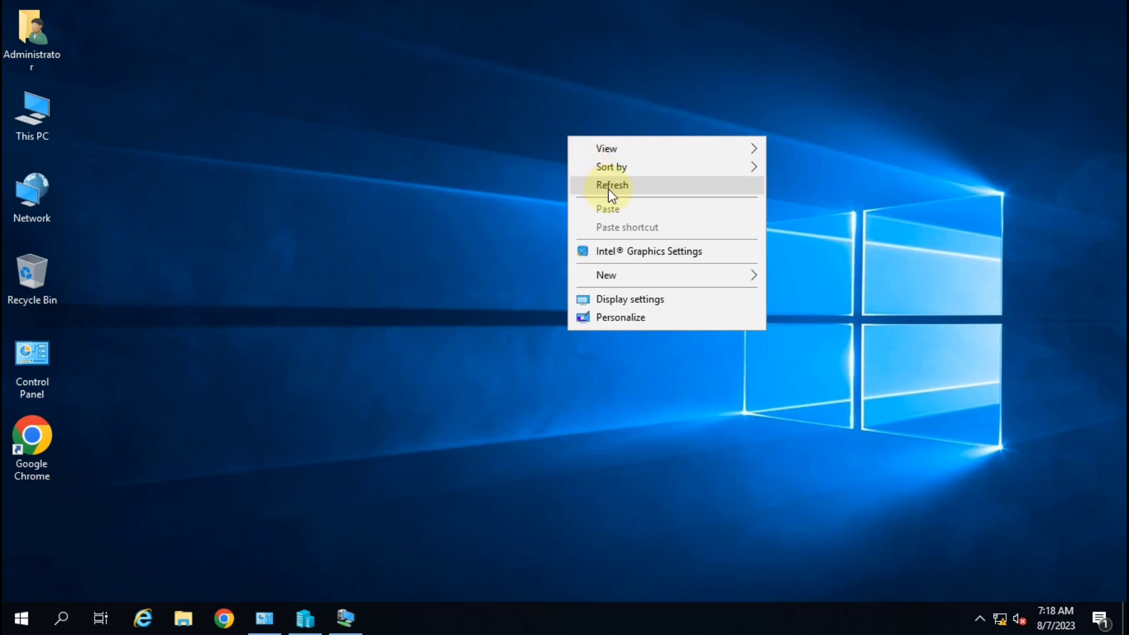
click(605, 185)
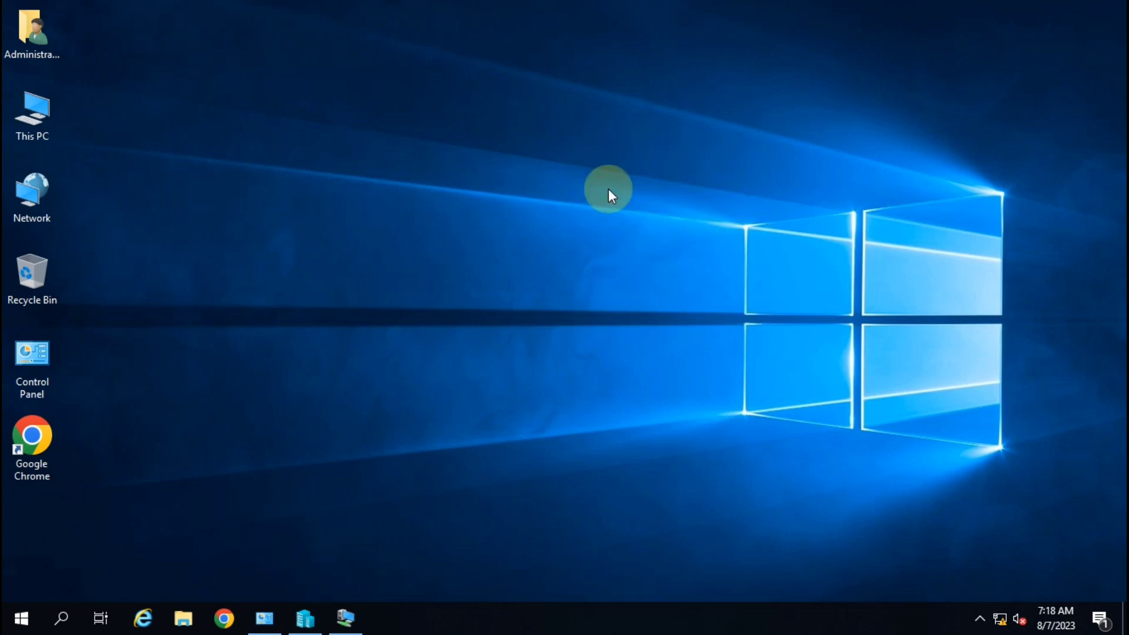
right_click(411, 170)
click(452, 219)
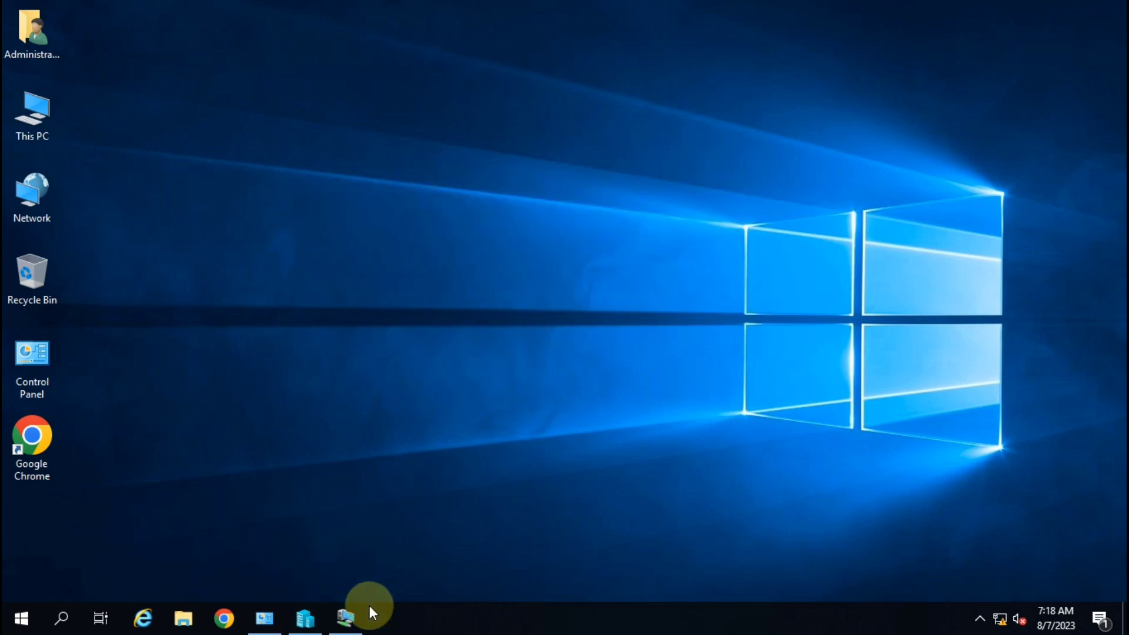
click(347, 617)
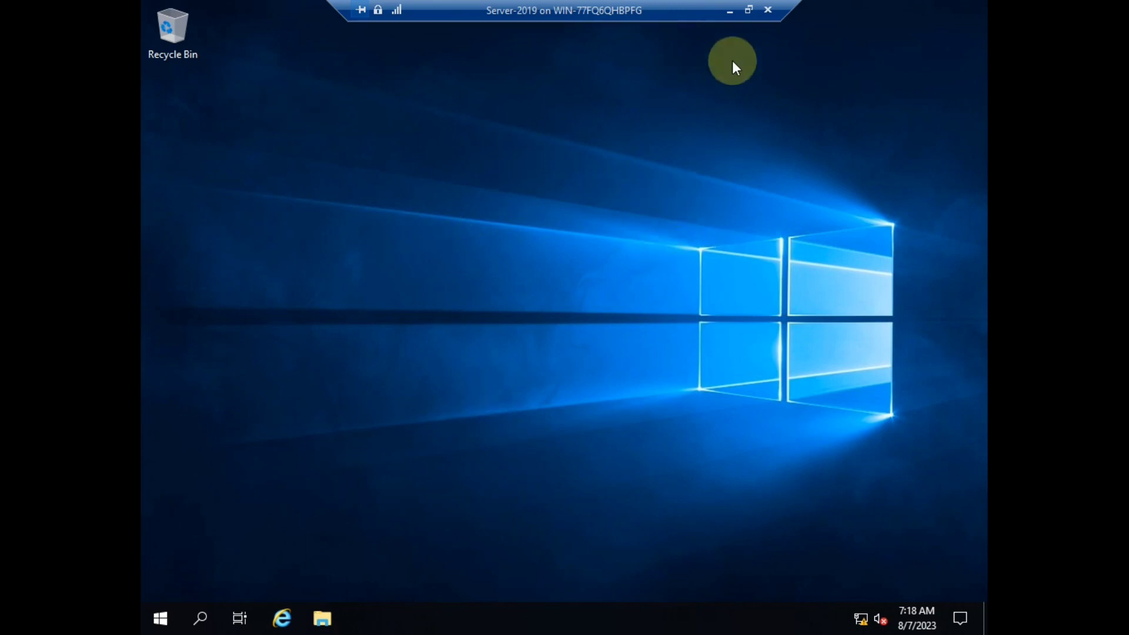
Take the Server-2019 connection out of full screen and refresh the host desktop.
click(729, 11)
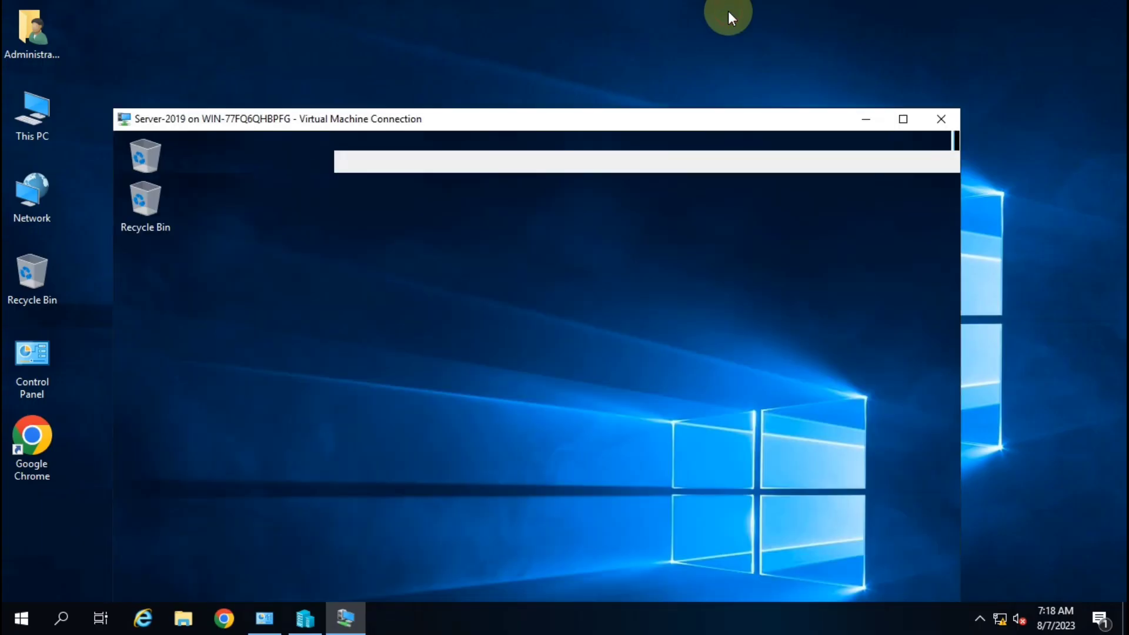
right_click(375, 199)
click(414, 245)
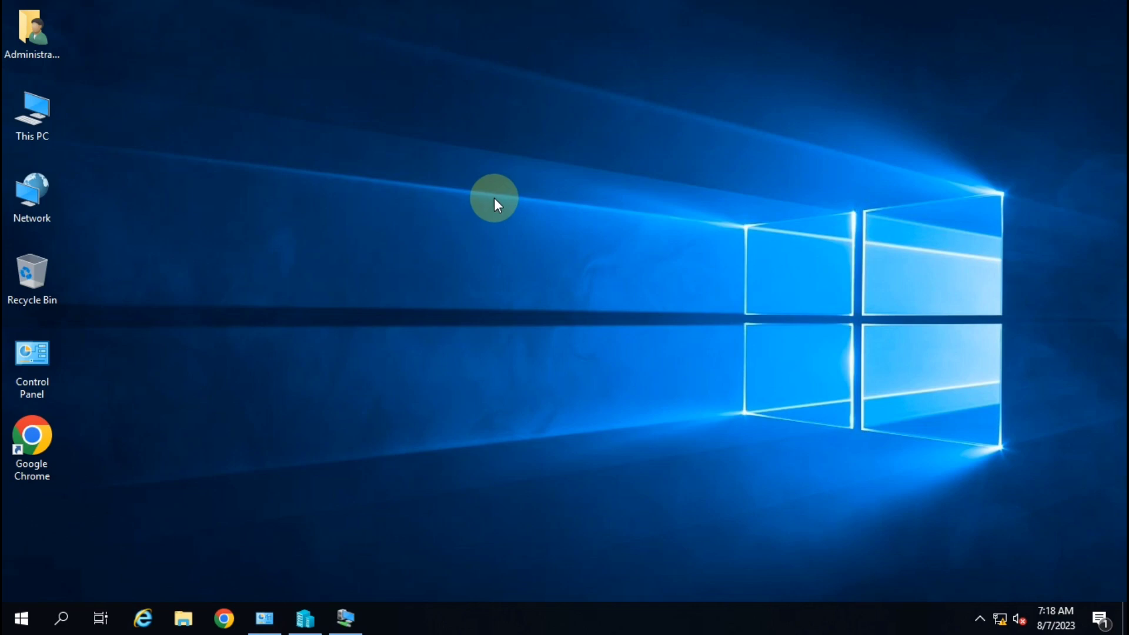
right_click(512, 188)
click(557, 232)
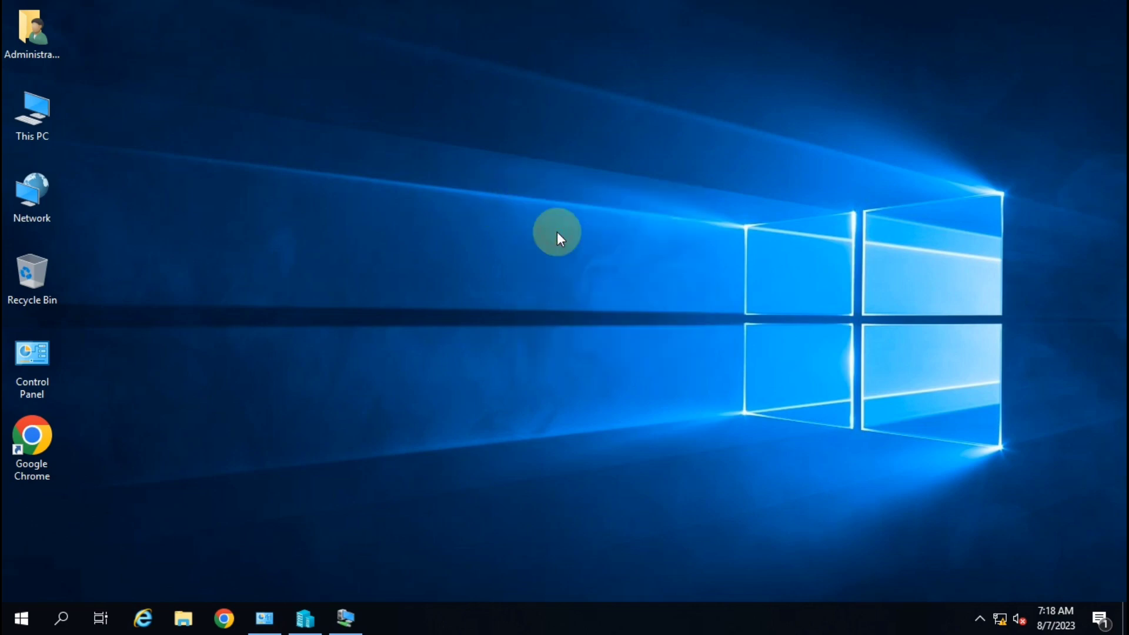
right_click(488, 178)
click(527, 222)
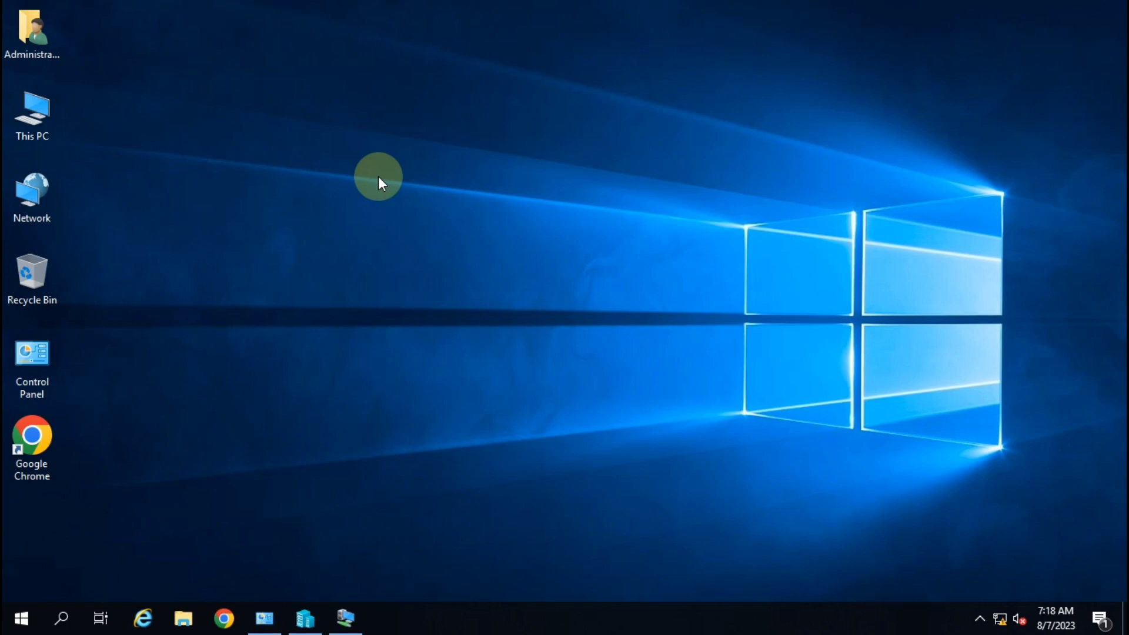
right_click(424, 196)
click(474, 246)
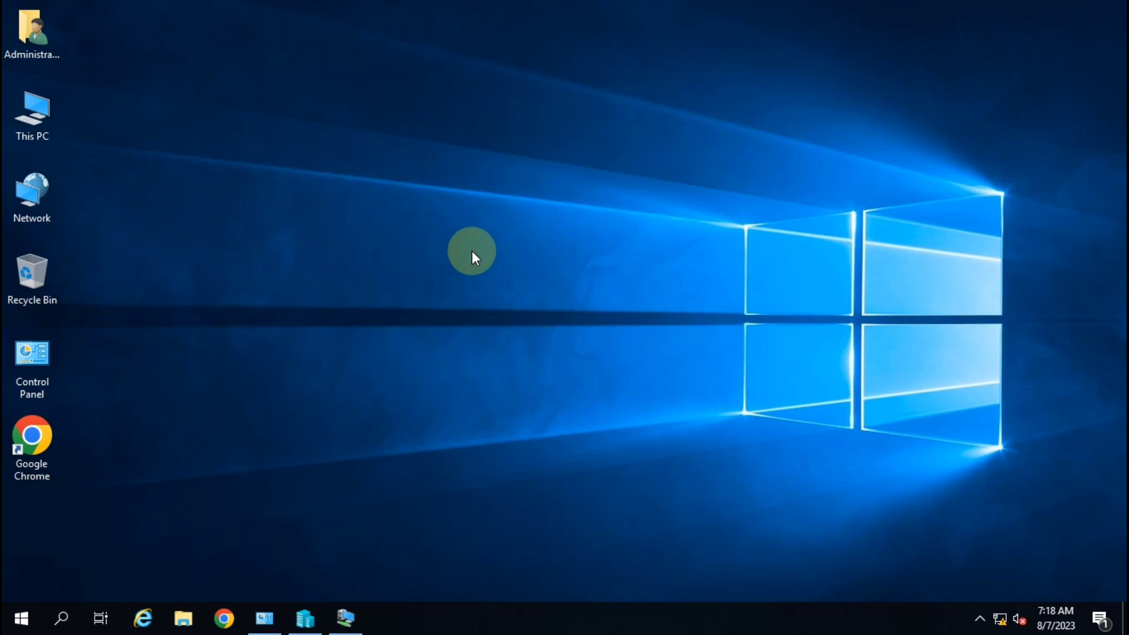